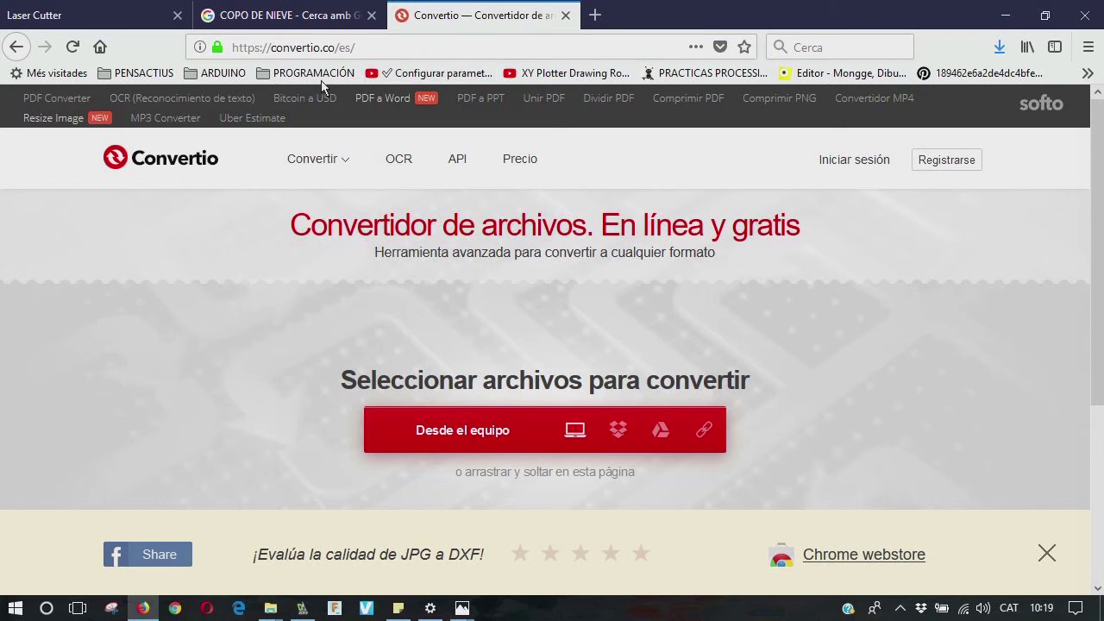
Upload COPO DE NIEVE.jpg from the computer's desktop folder to the file converter
{"action": "mouse_move", "coordinate": [343, 184]}
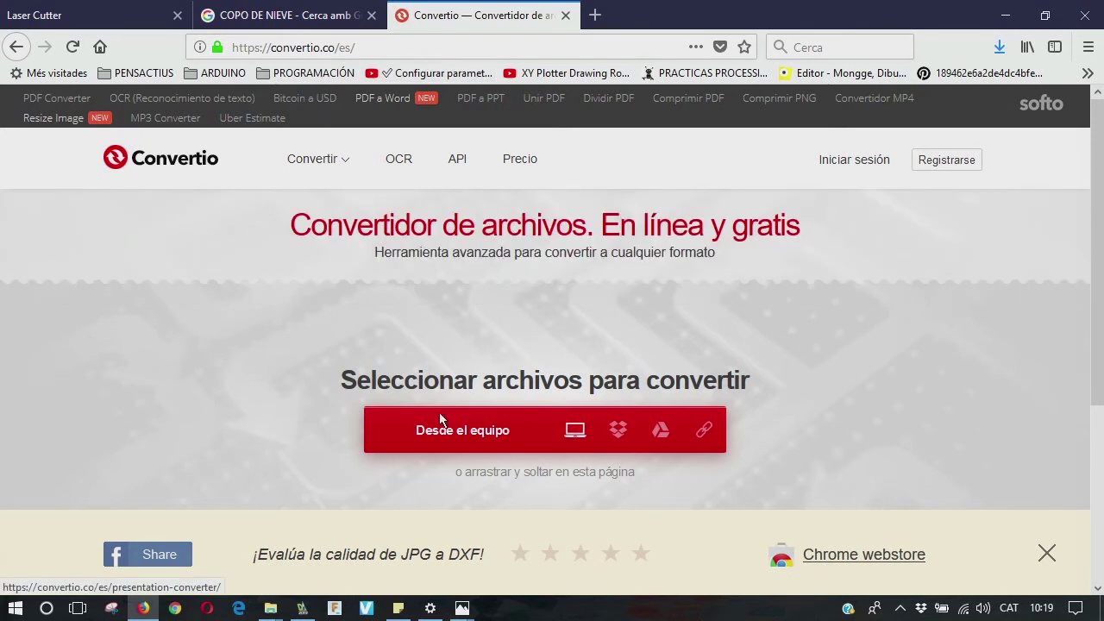
{"action": "left_click", "coordinate": [447, 438]}
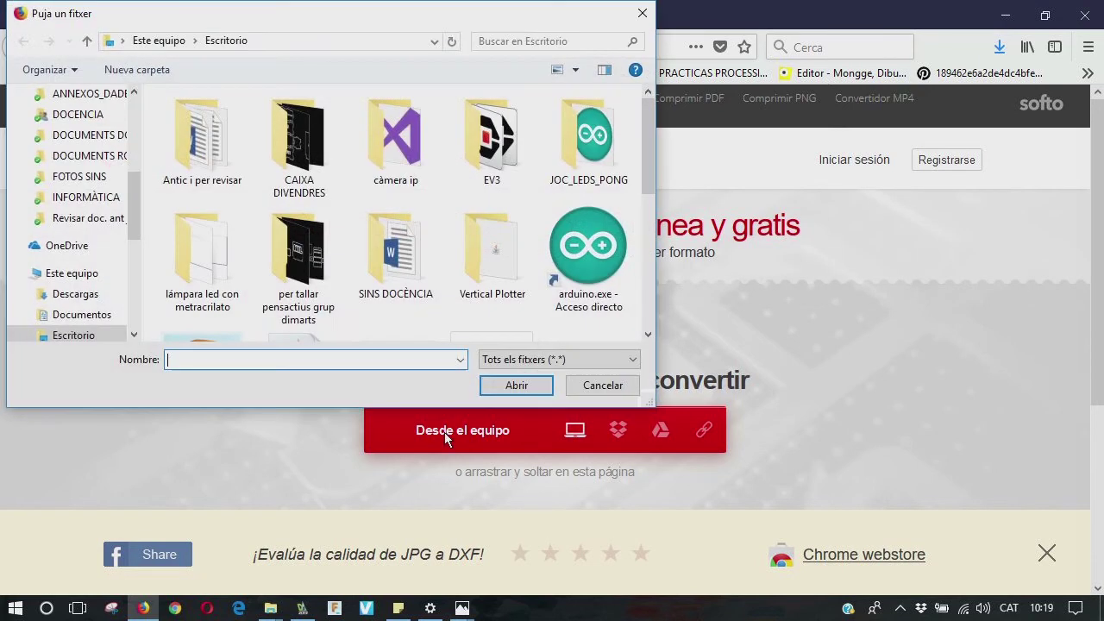
{"action": "scroll", "coordinate": [419, 247], "scroll_direction": "down", "scroll_amount": 5}
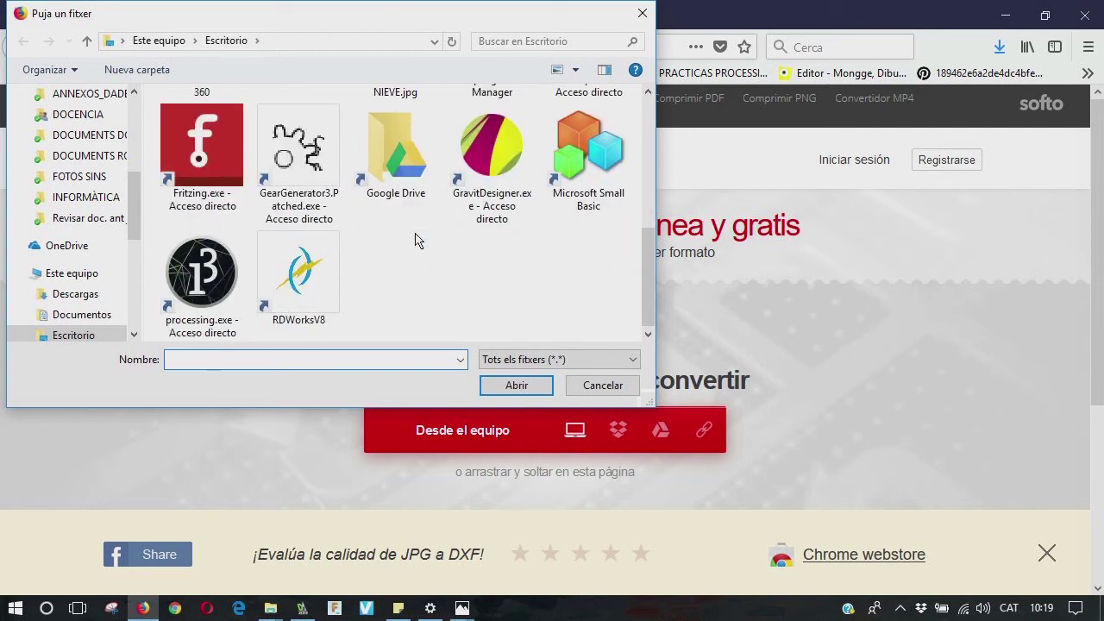
{"action": "scroll", "coordinate": [414, 238], "scroll_direction": "up", "scroll_amount": 1}
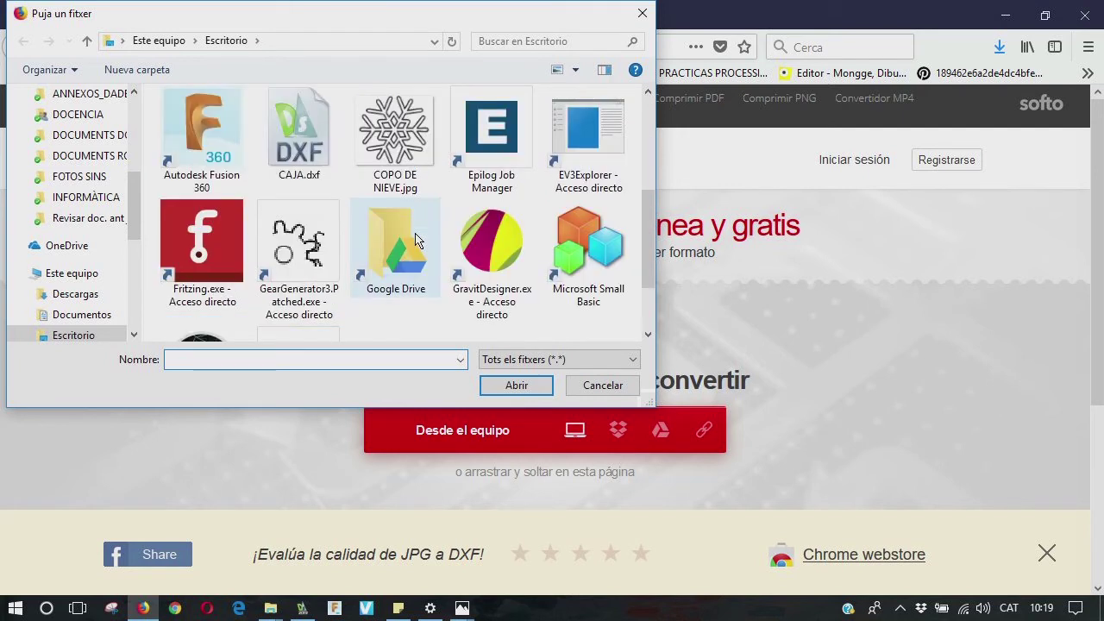
{"action": "double_click", "coordinate": [406, 143]}
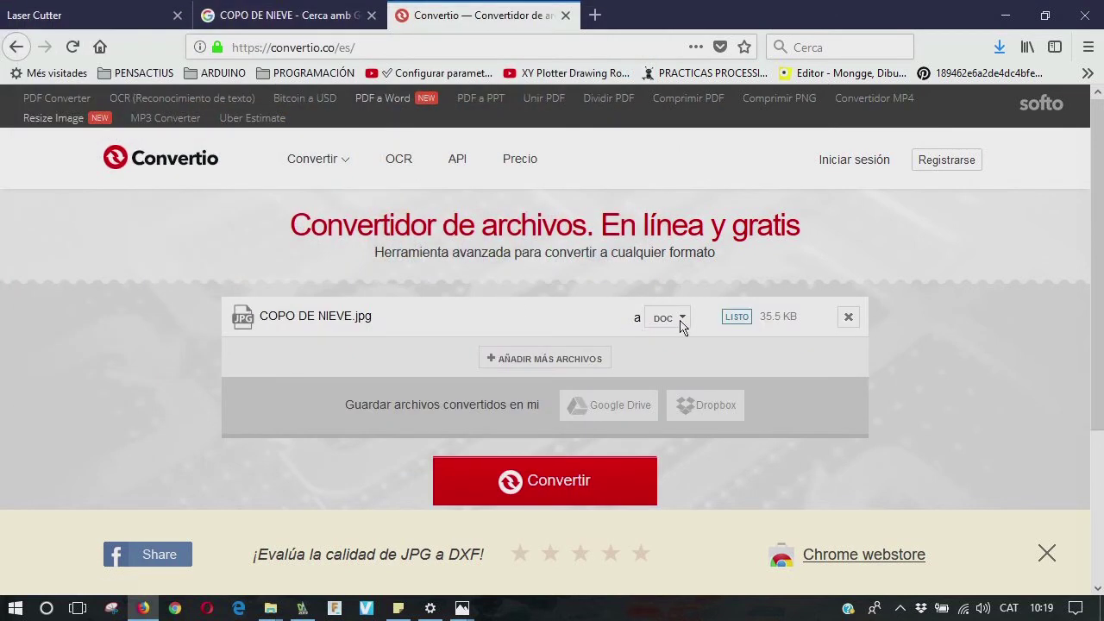
Dismiss the rating banner and the text recognition offer, and convert COPO DE NIEVE.jpg to the CAD format DXF
{"action": "left_click", "coordinate": [682, 319]}
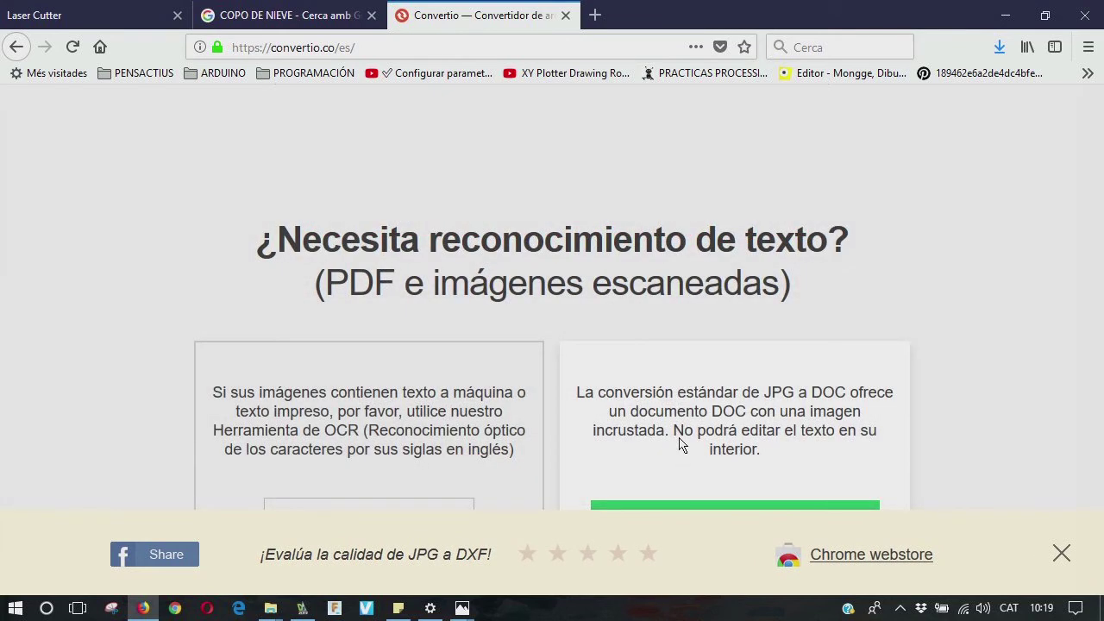
{"action": "left_click", "coordinate": [1061, 553]}
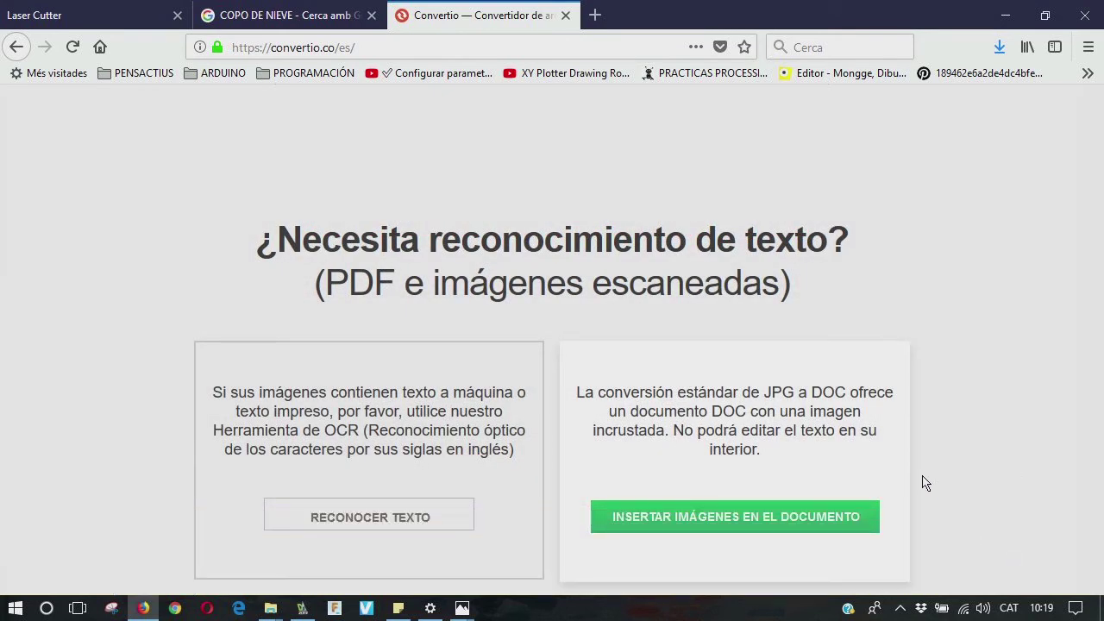
{"action": "left_click", "coordinate": [817, 516]}
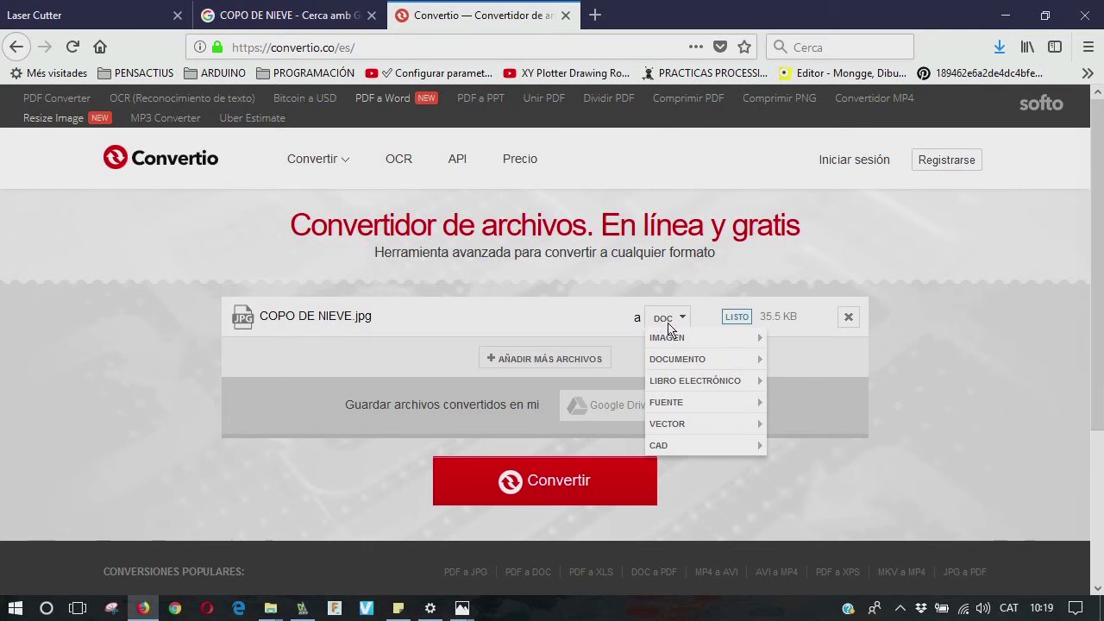
{"action": "mouse_move", "coordinate": [678, 450]}
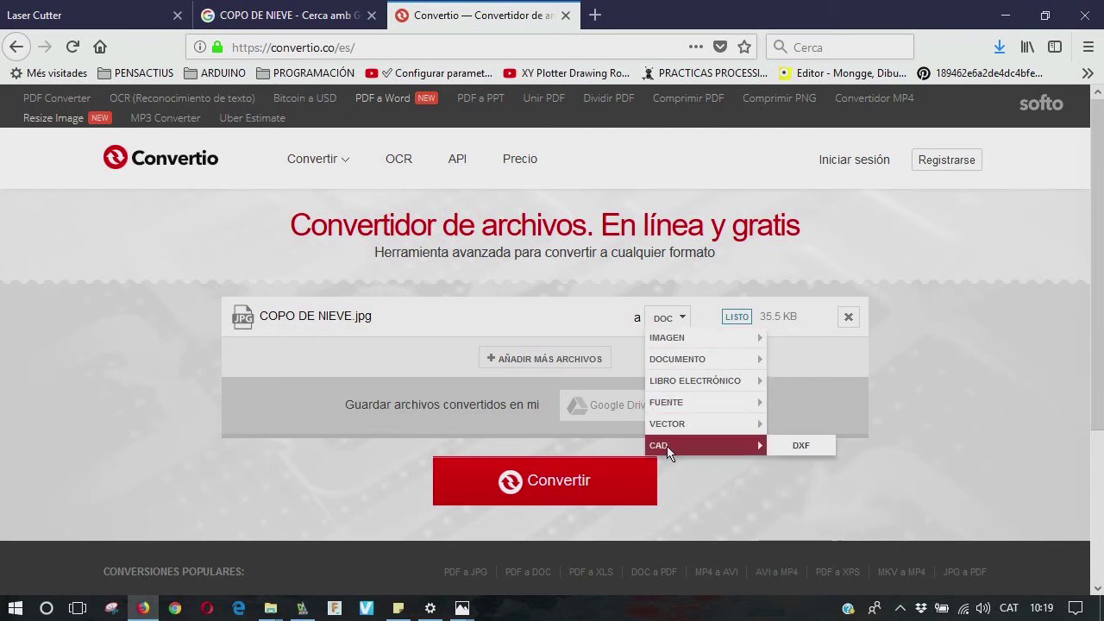
{"action": "left_click", "coordinate": [800, 446]}
{"action": "left_click", "coordinate": [593, 487]}
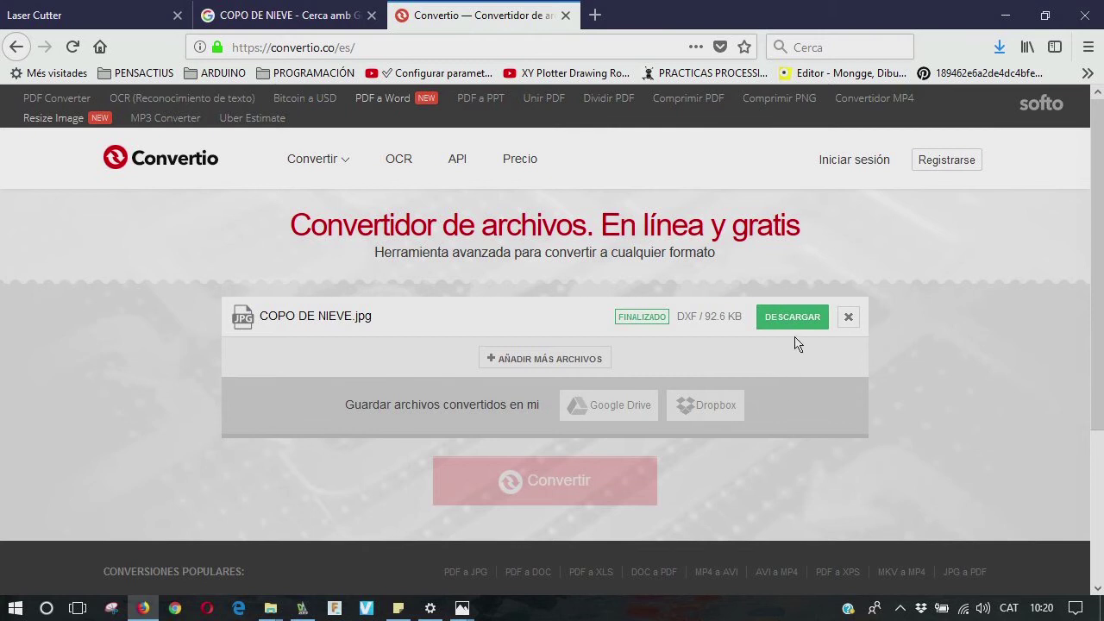
Download the converted COPO-DE-NIEVE.dxf and open it read-only in DraftSight
{"action": "left_click", "coordinate": [789, 317]}
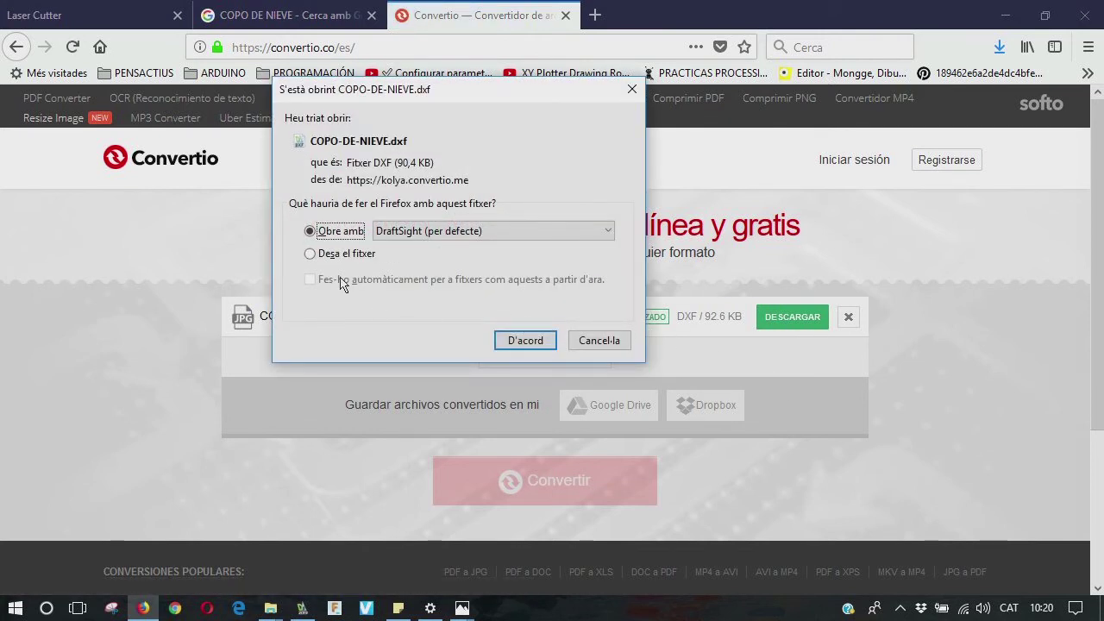
{"action": "left_click", "coordinate": [526, 341]}
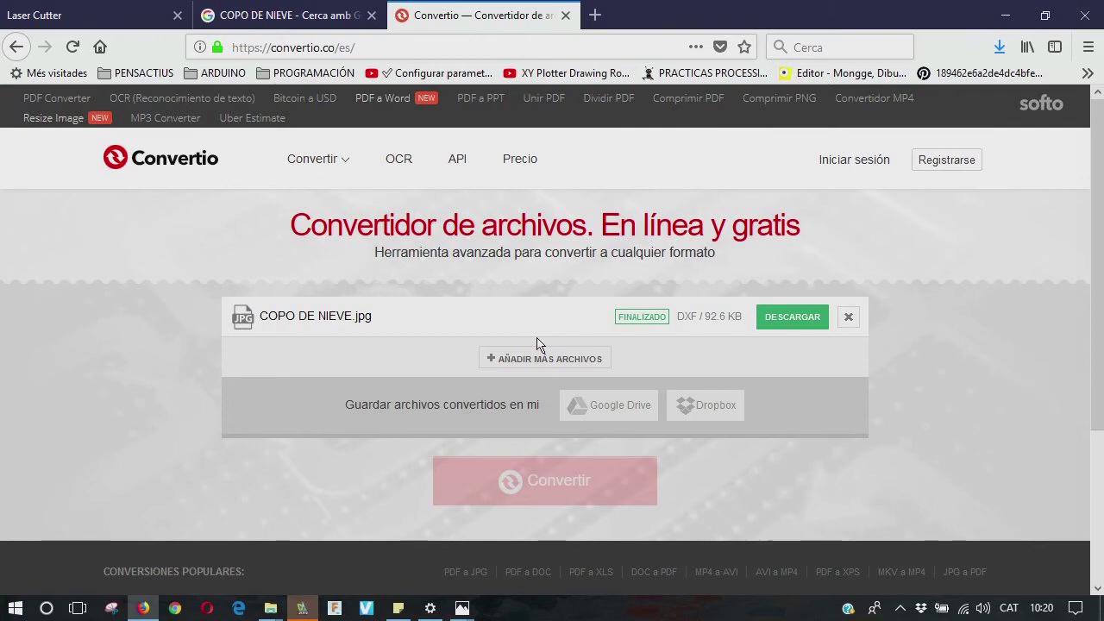
{"action": "left_click", "coordinate": [296, 611]}
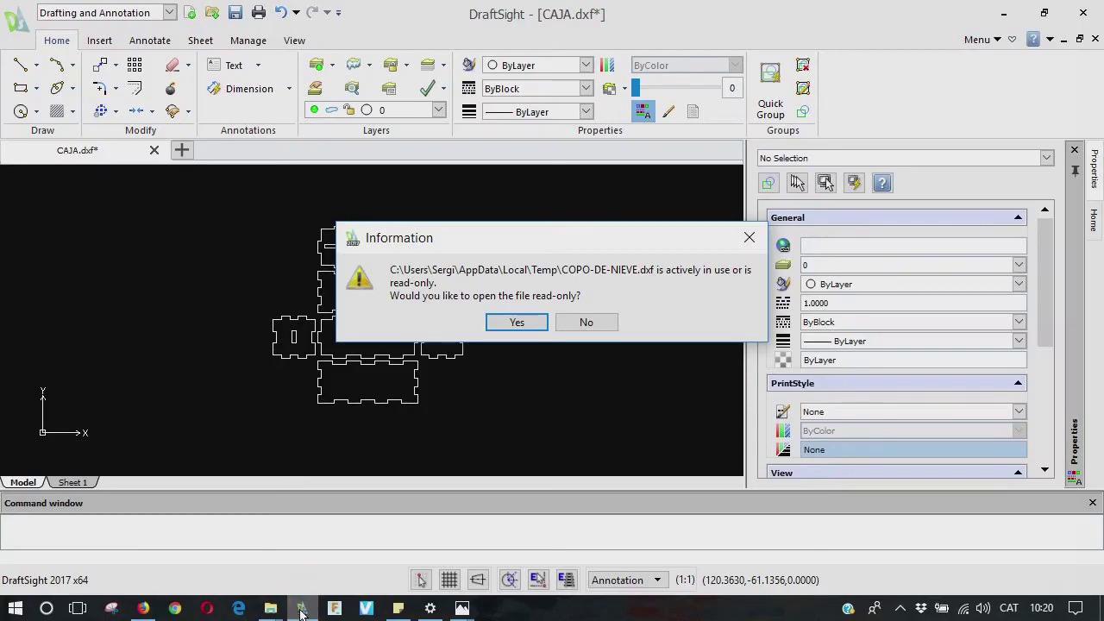
{"action": "left_click", "coordinate": [517, 323]}
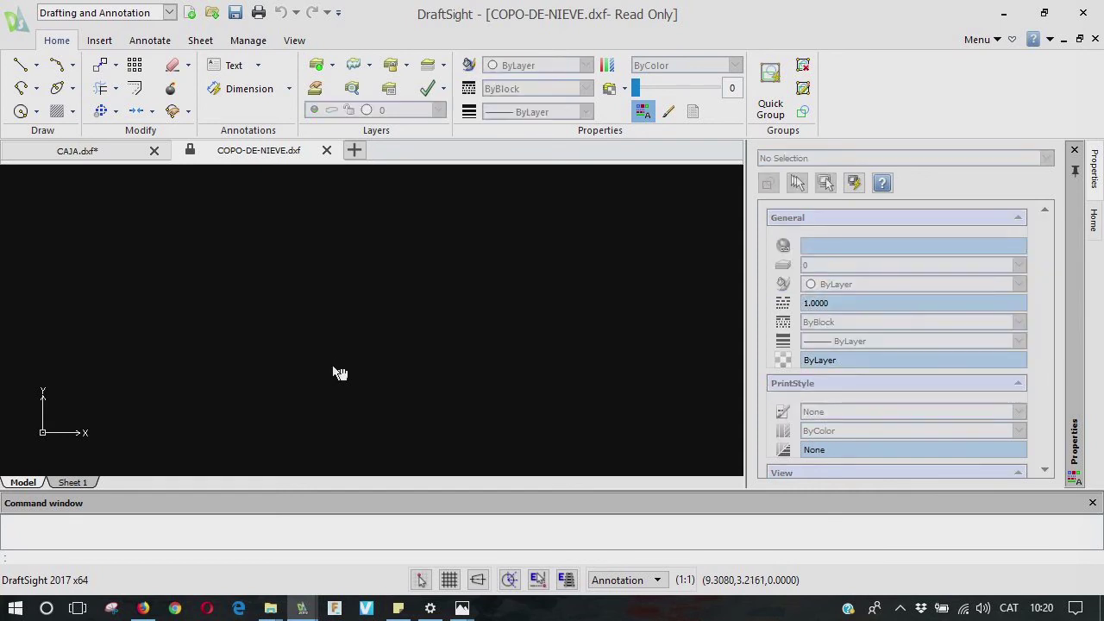
{"action": "middle_click", "coordinate": [332, 370]}
{"action": "scroll", "coordinate": [448, 384], "scroll_direction": "down", "scroll_amount": 1}
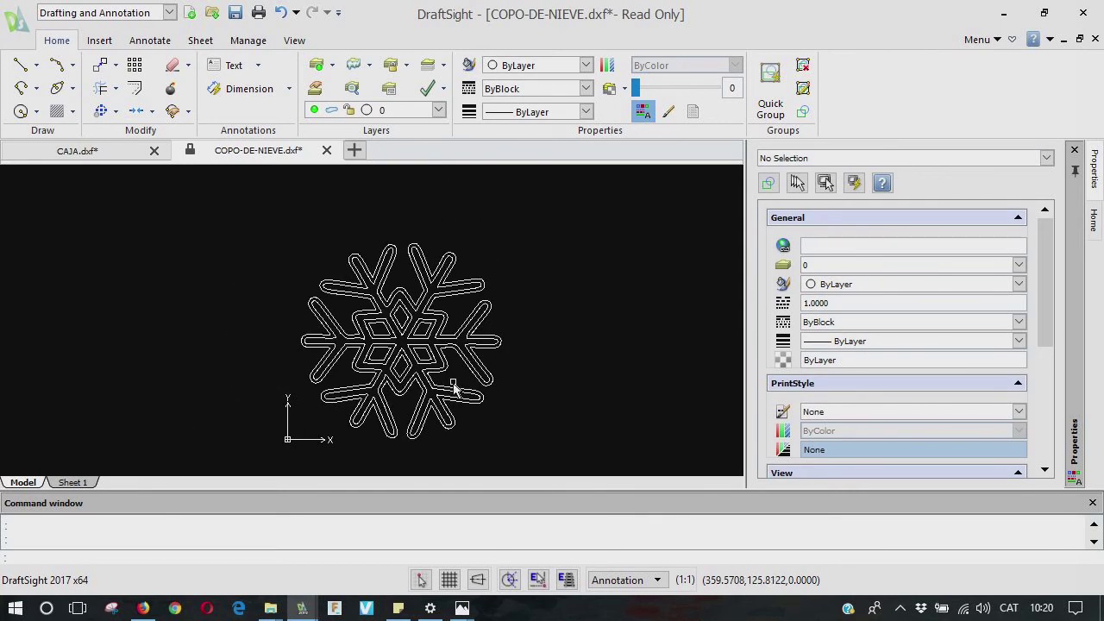
Copy the whole snowflake and paste it into CAJA.dxf on the free area beside the rounded square panel
{"action": "left_click", "coordinate": [260, 209]}
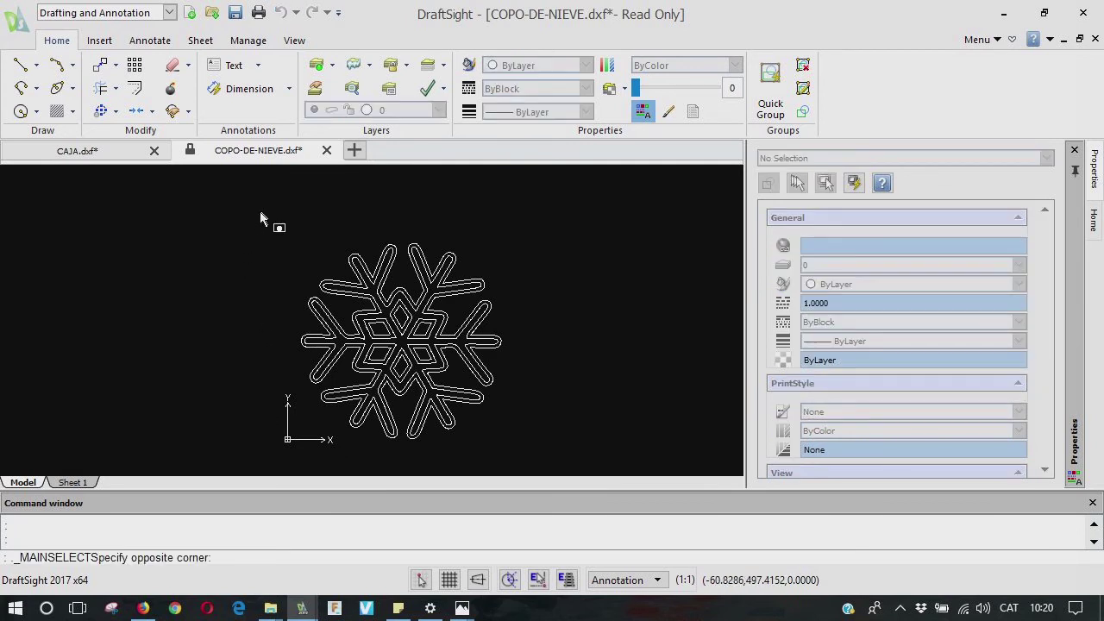
{"action": "left_click", "coordinate": [541, 458]}
{"action": "key", "text": "Escape"}
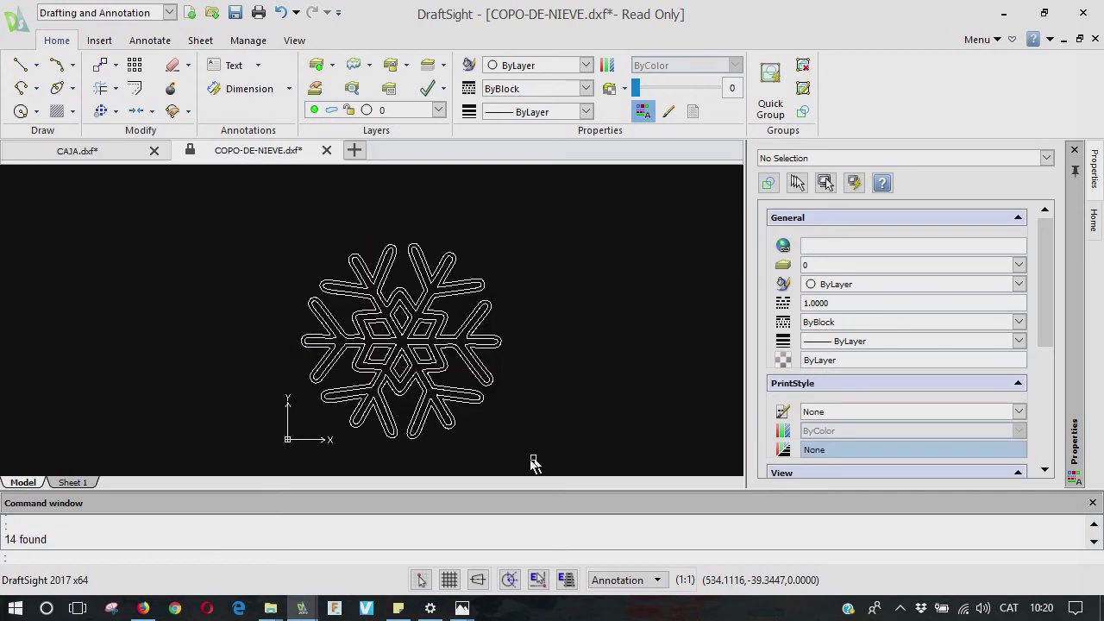
{"action": "left_click", "coordinate": [92, 150]}
{"action": "scroll", "coordinate": [641, 365], "scroll_direction": "down", "scroll_amount": 3}
{"action": "middle_click_drag", "start_coordinate": [661, 372], "coordinate": [441, 366]}
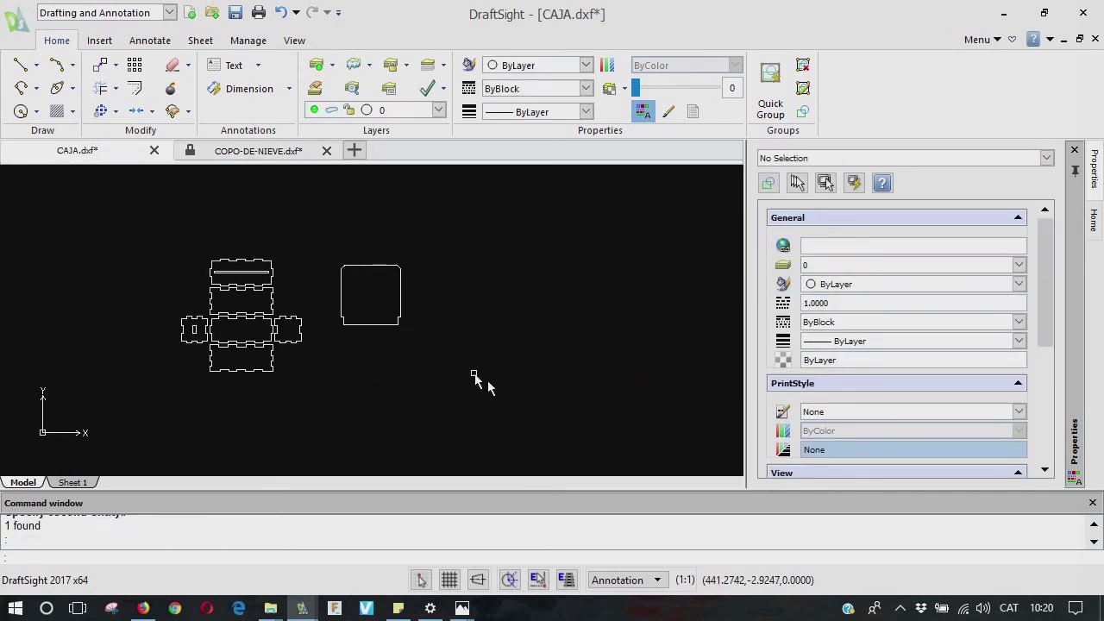
{"action": "key", "text": "ctrl+v"}
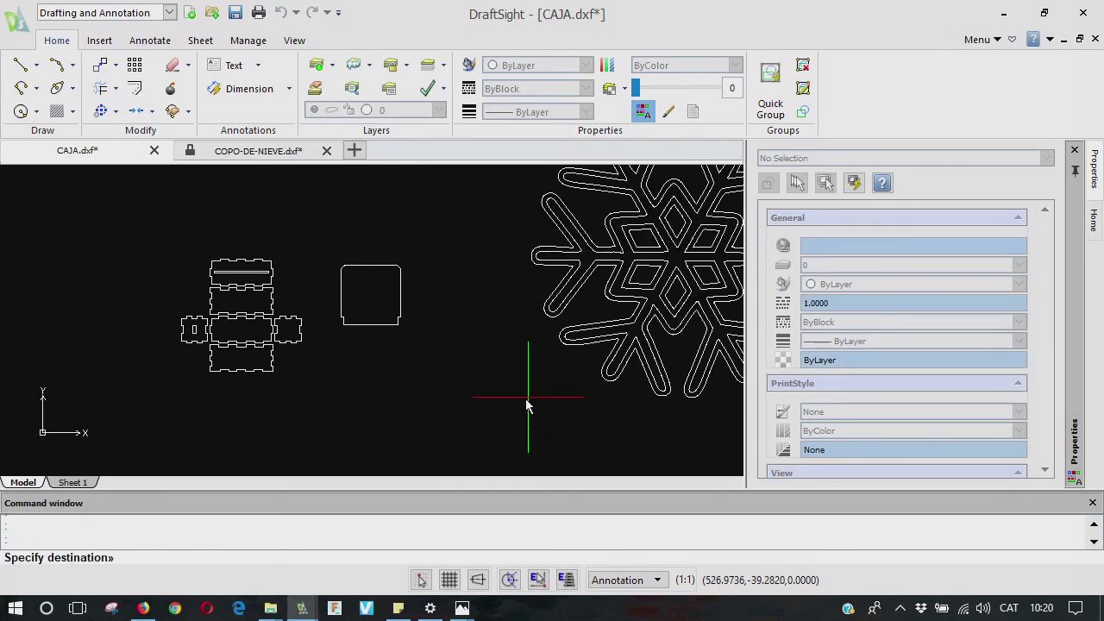
{"action": "left_click", "coordinate": [443, 469]}
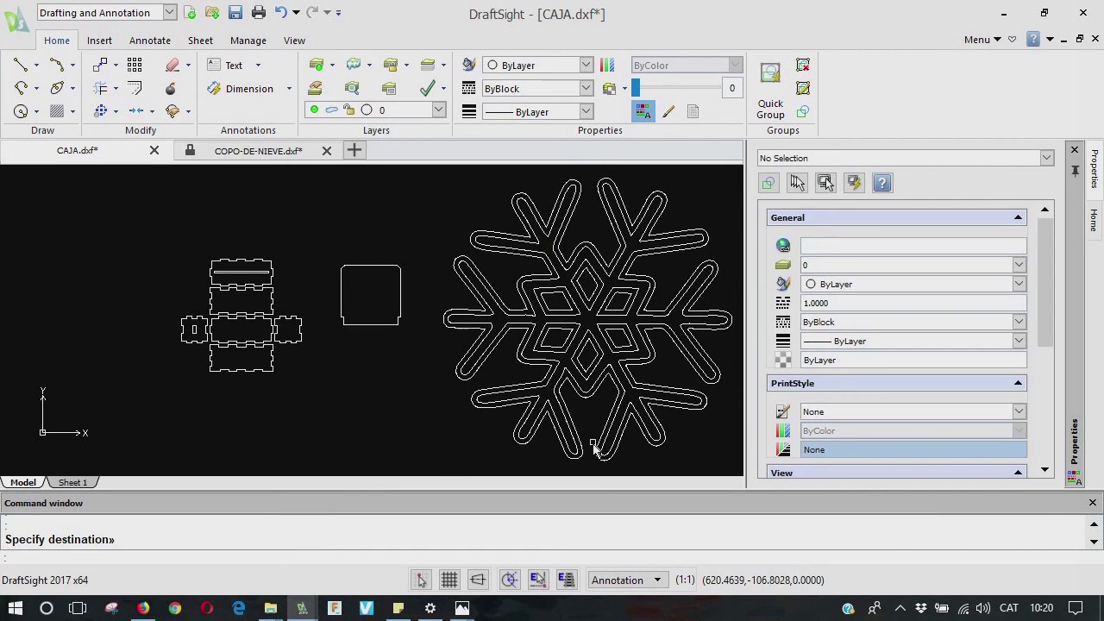
Try scaling the pasted snowflake about its centre by a factor of 0.08 and undo the scaling
{"action": "scroll", "coordinate": [598, 447], "scroll_direction": "down", "scroll_amount": 2}
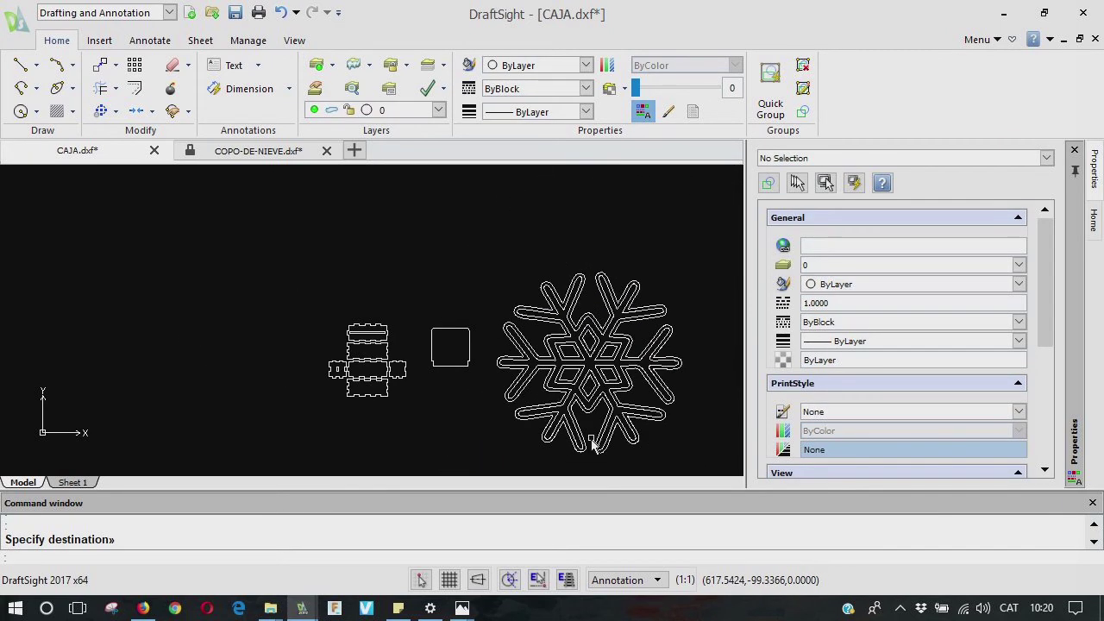
{"action": "left_click", "coordinate": [476, 246]}
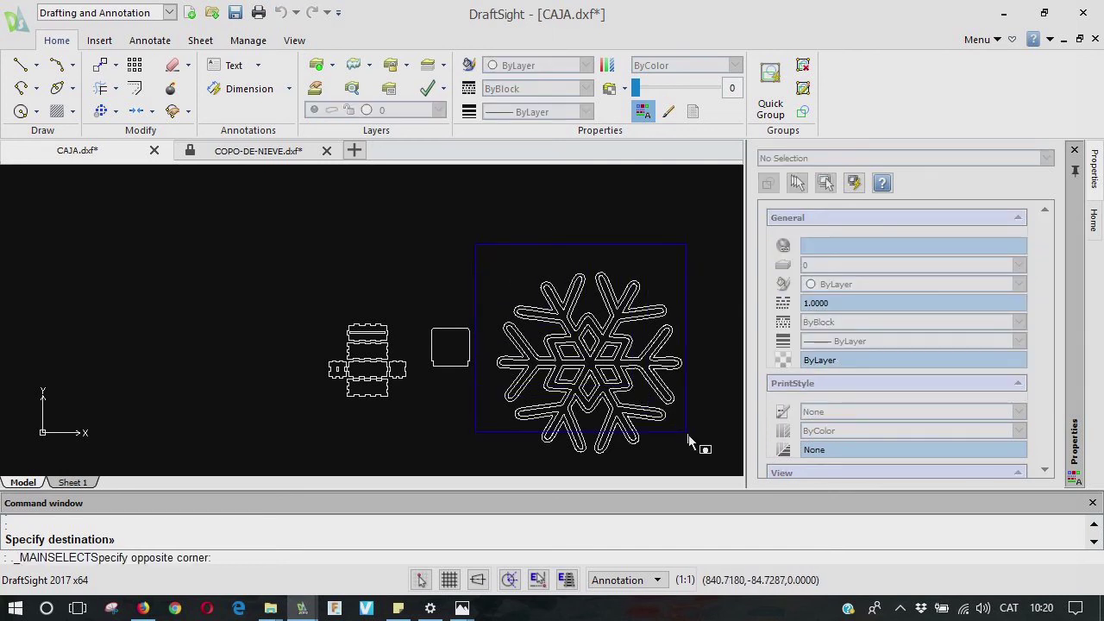
{"action": "left_click", "coordinate": [712, 473]}
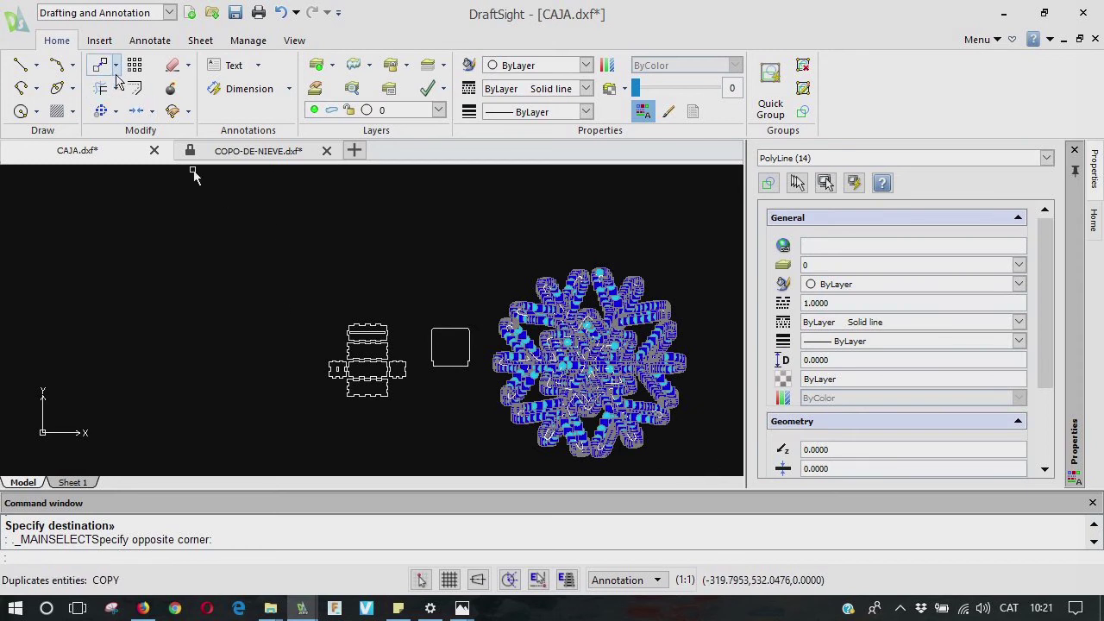
{"action": "left_click", "coordinate": [116, 65]}
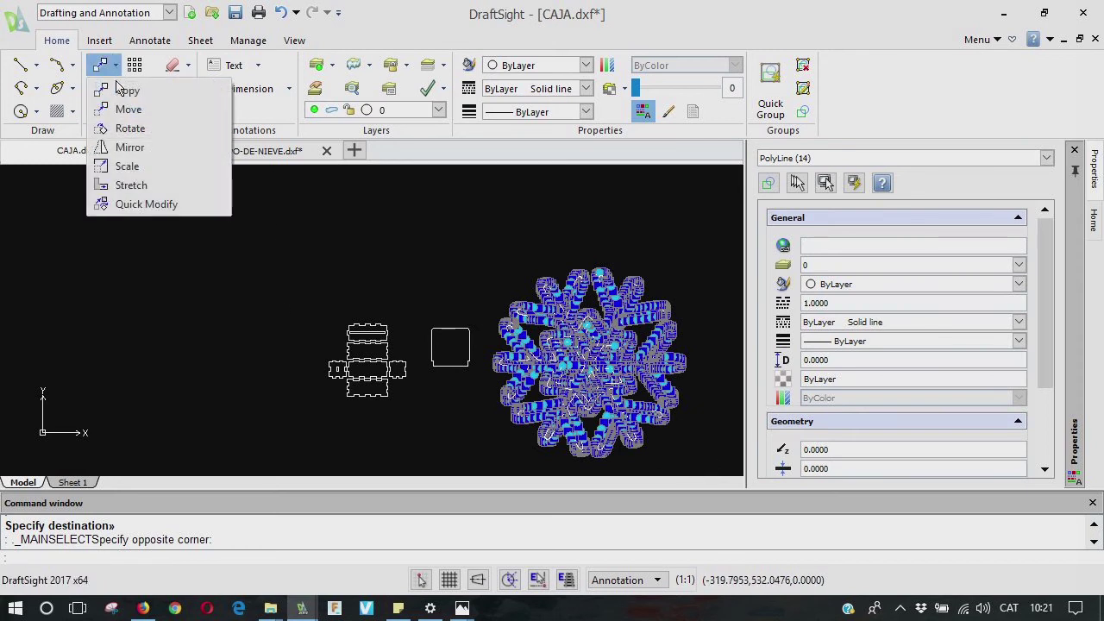
{"action": "left_click", "coordinate": [130, 166]}
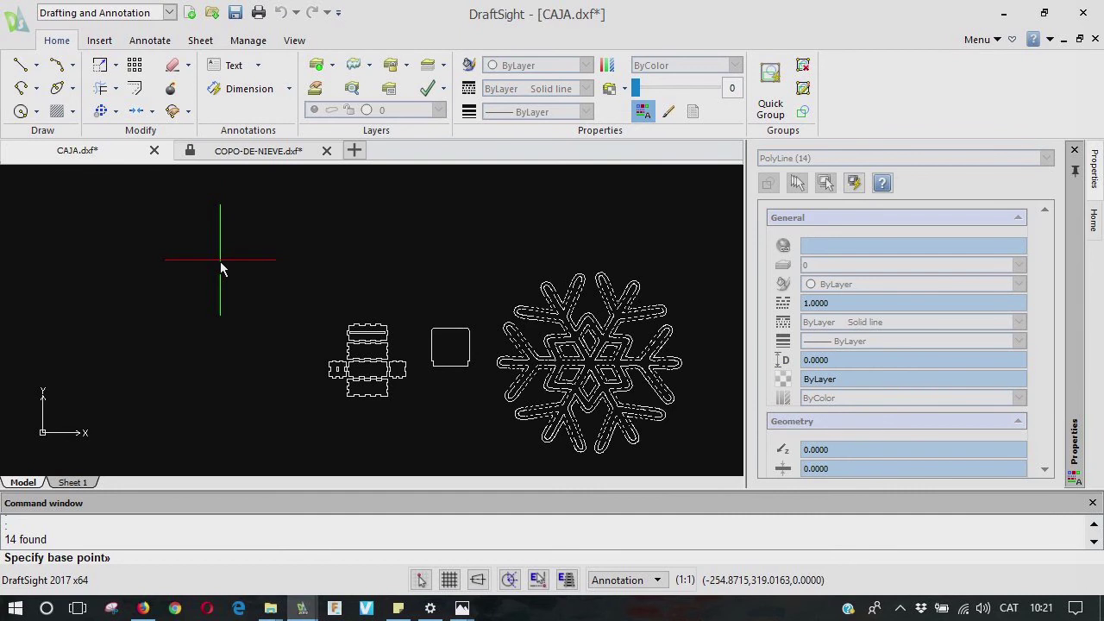
{"action": "left_click", "coordinate": [591, 367]}
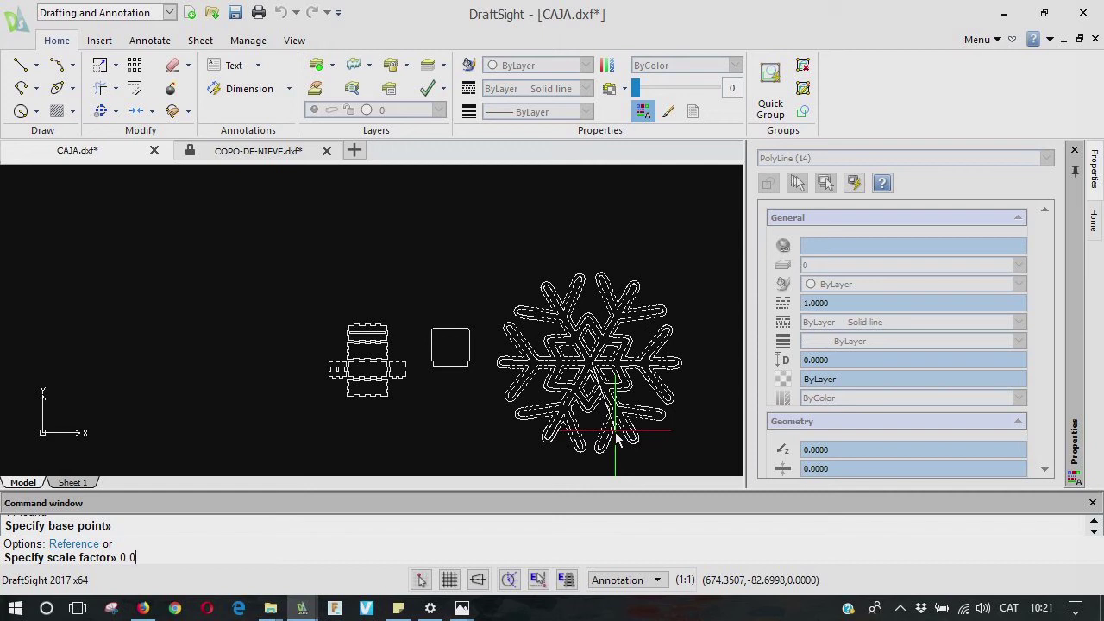
{"action": "key", "text": "Return"}
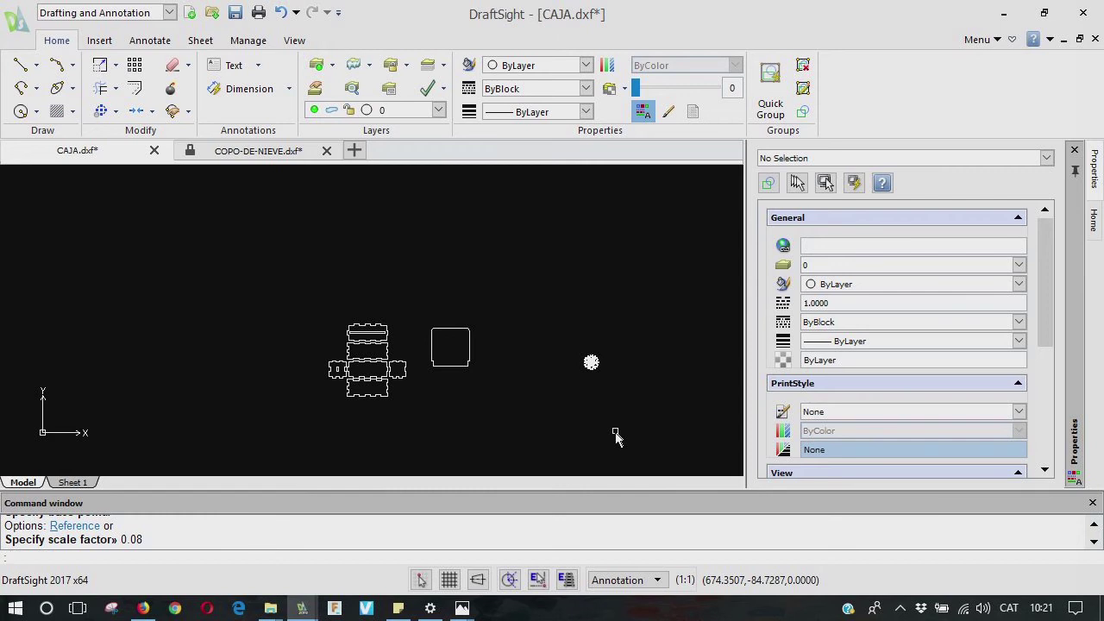
{"action": "key", "text": "ctrl+z"}
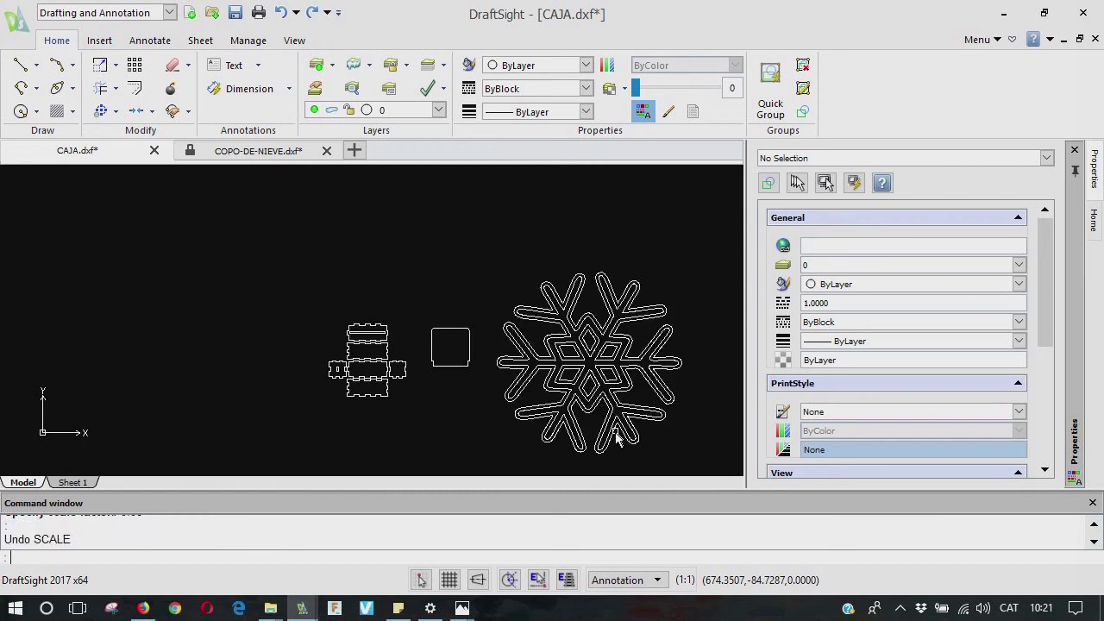
Scale the whole snowflake about its centre by a factor of 0.15
{"action": "left_click", "coordinate": [483, 252]}
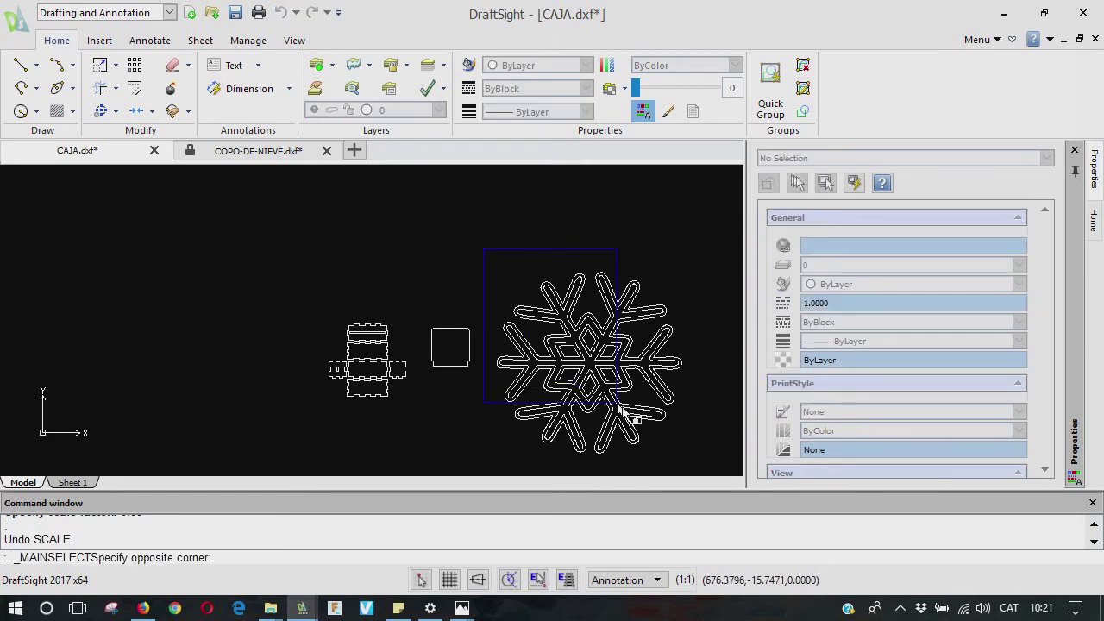
{"action": "left_click", "coordinate": [688, 468]}
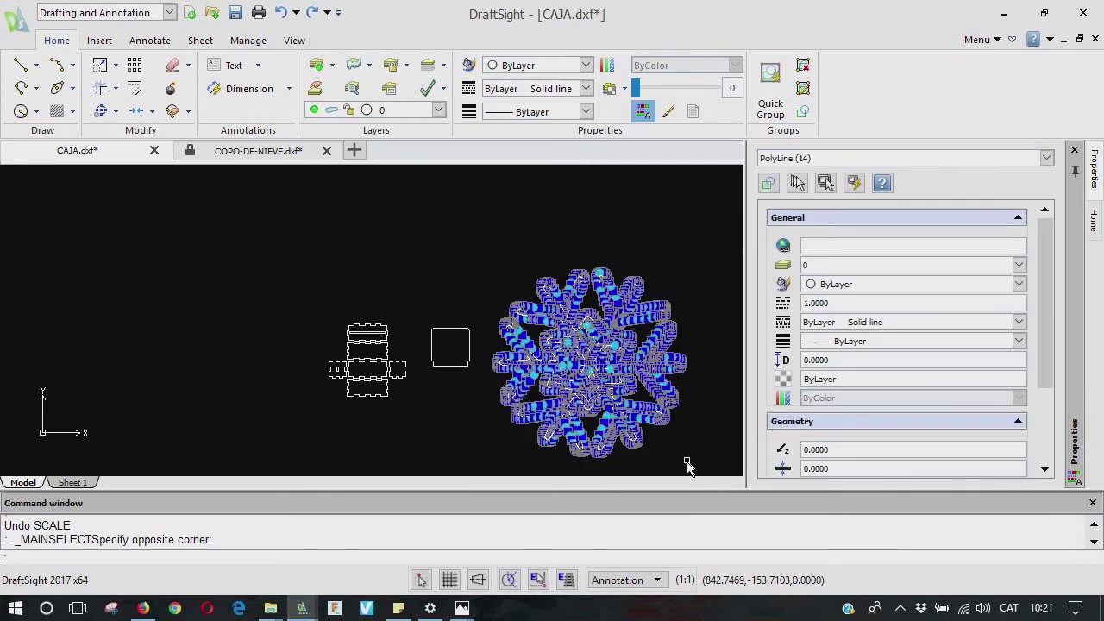
{"action": "left_click", "coordinate": [100, 65]}
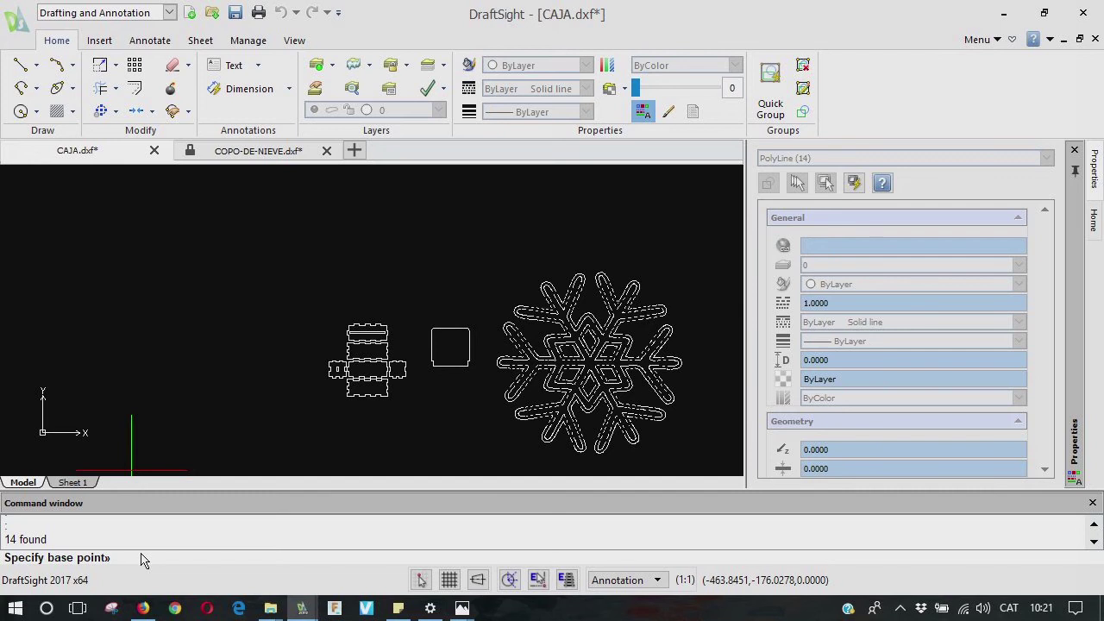
{"action": "left_click", "coordinate": [586, 365]}
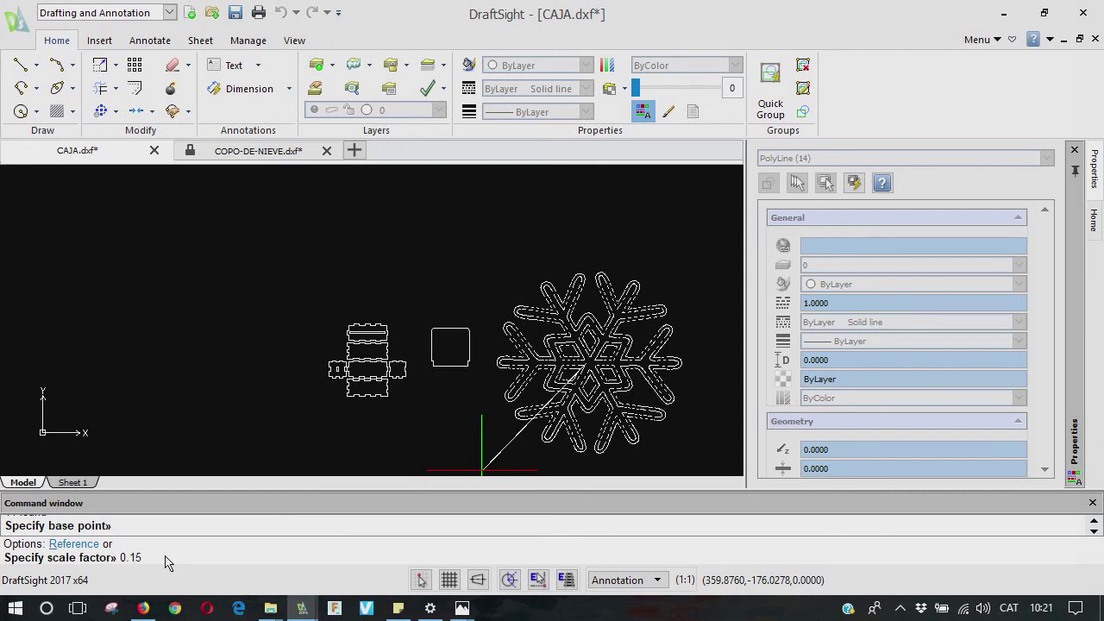
{"action": "key", "text": "Return"}
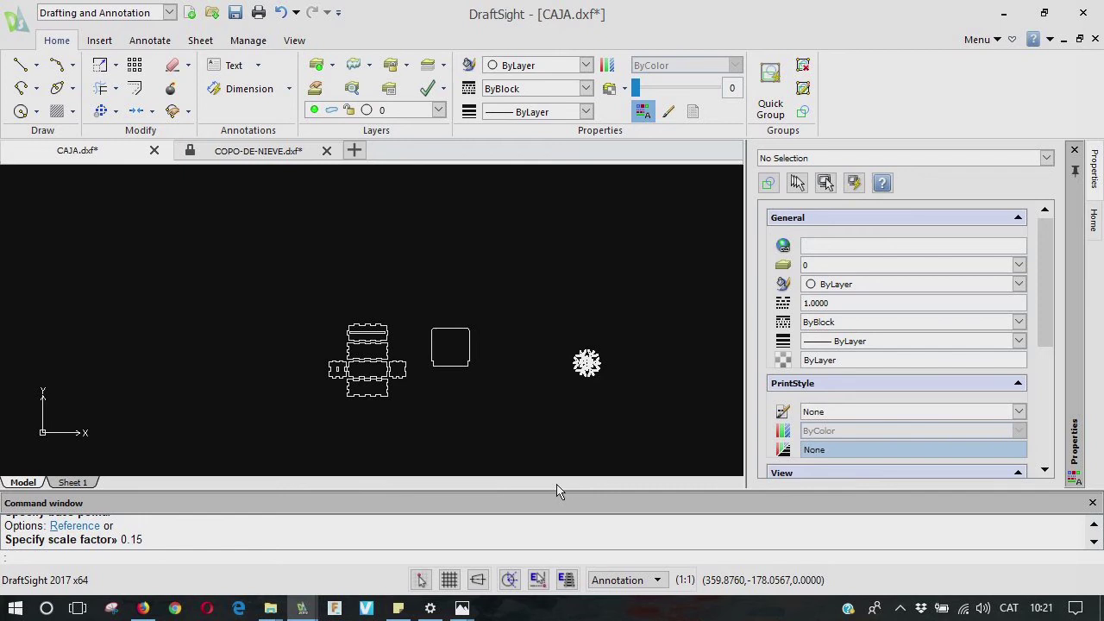
Select the entire scaled-down snowflake and copy it to the clipboard
{"action": "scroll", "coordinate": [621, 385], "scroll_direction": "up", "scroll_amount": 3}
{"action": "left_click", "coordinate": [516, 312]}
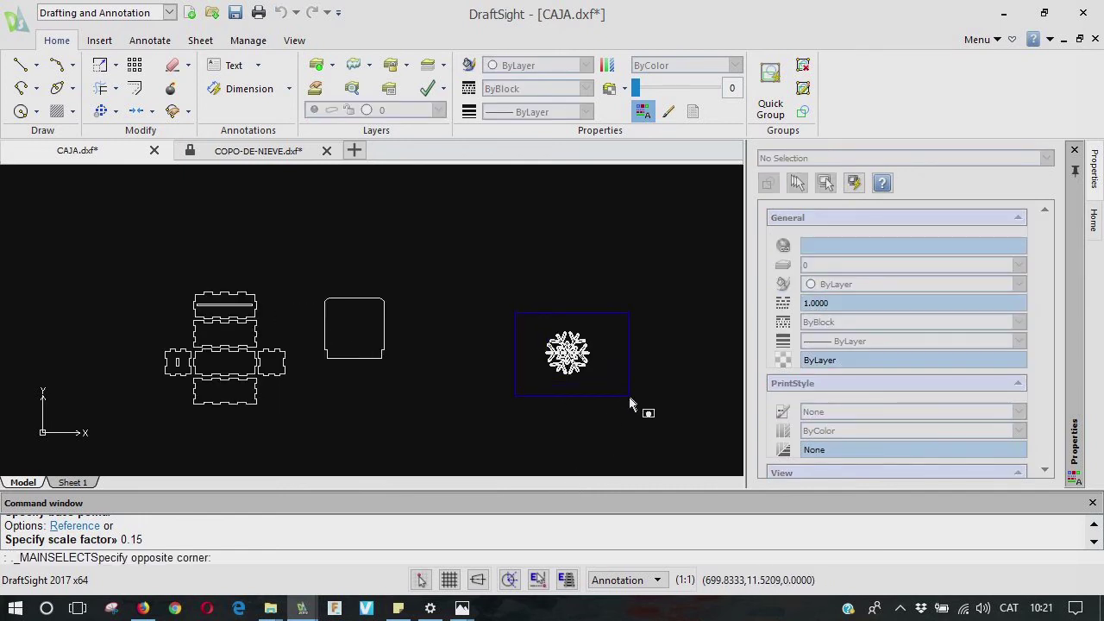
{"action": "left_click", "coordinate": [629, 399]}
{"action": "type", "text": "co"}
{"action": "key", "text": "Return"}
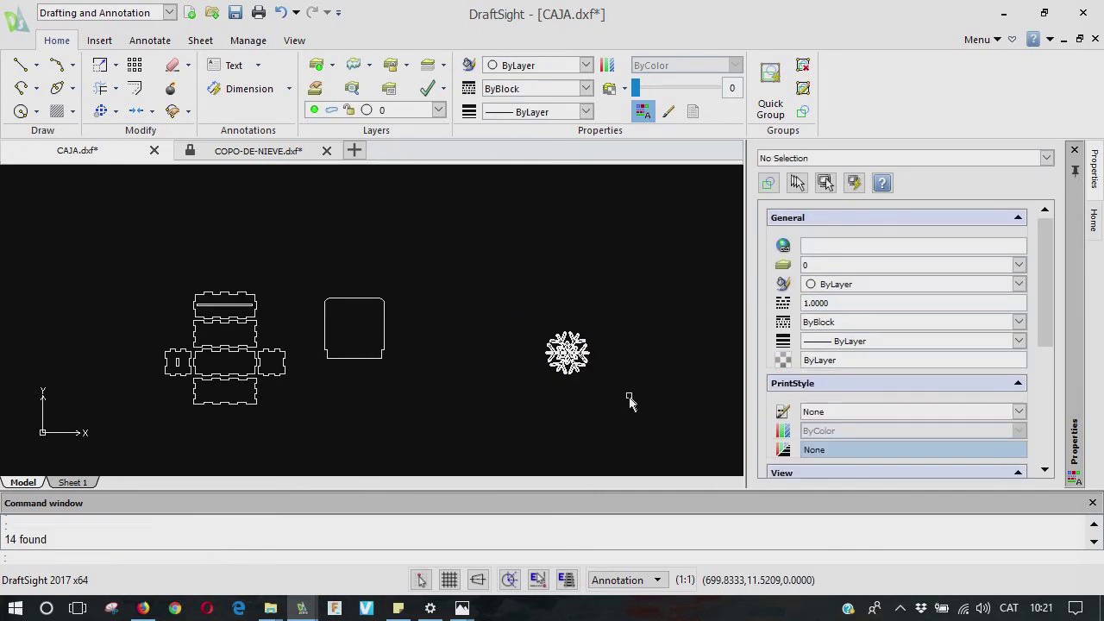
Undo the extra snowflake pasted below the first and move the original snowflake inside the rounded square panel, centred in its upper area
{"action": "left_click", "coordinate": [634, 402]}
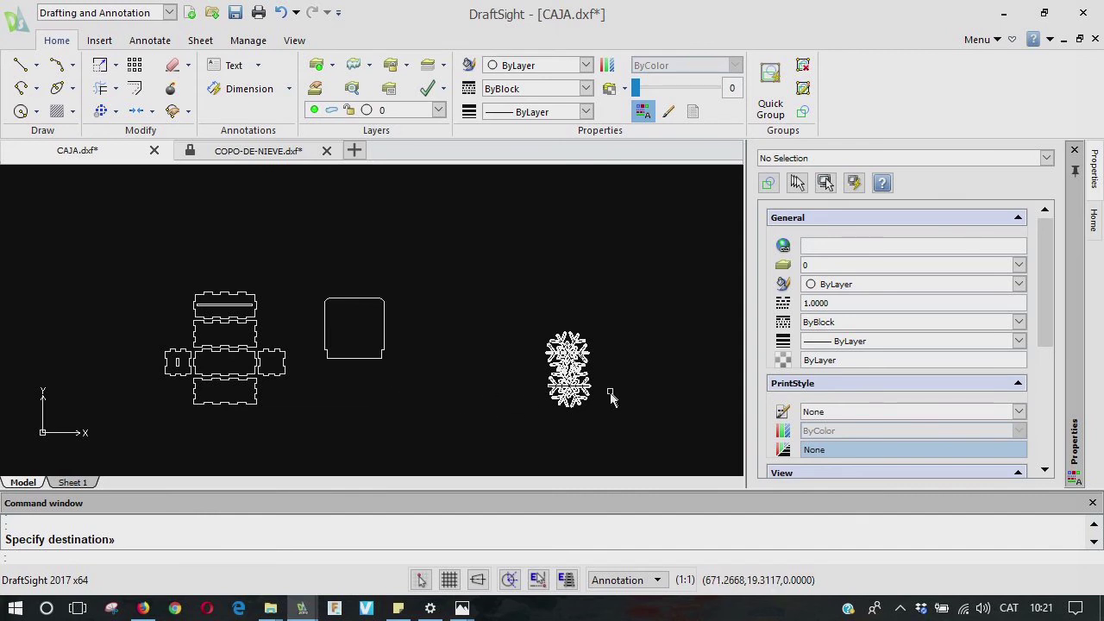
{"action": "key", "text": "ctrl+z"}
{"action": "left_click", "coordinate": [536, 307]}
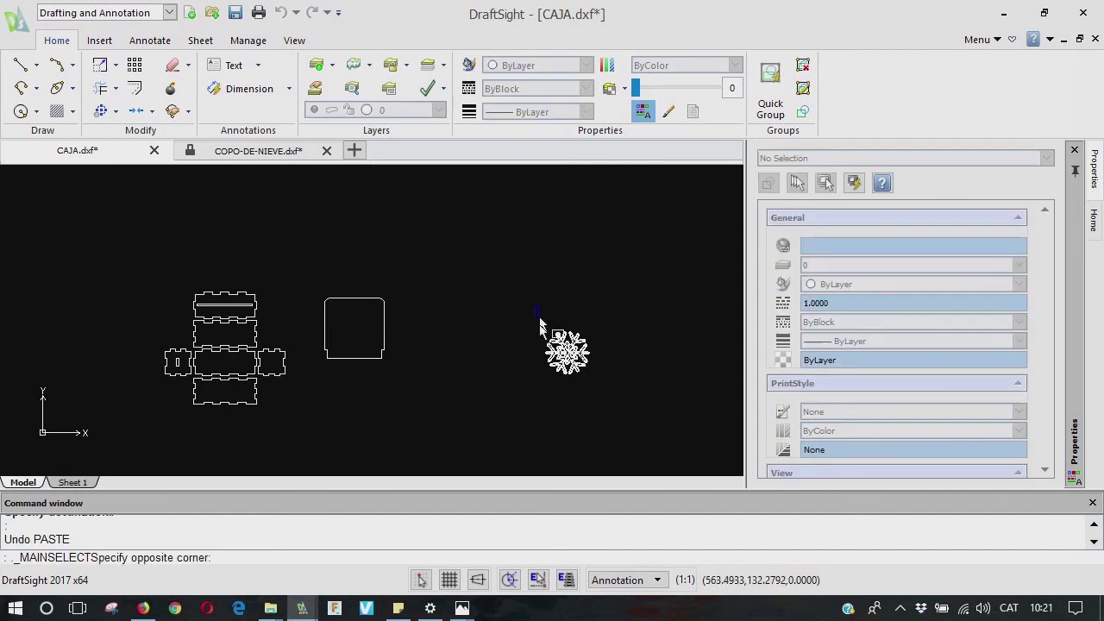
{"action": "left_click", "coordinate": [624, 402]}
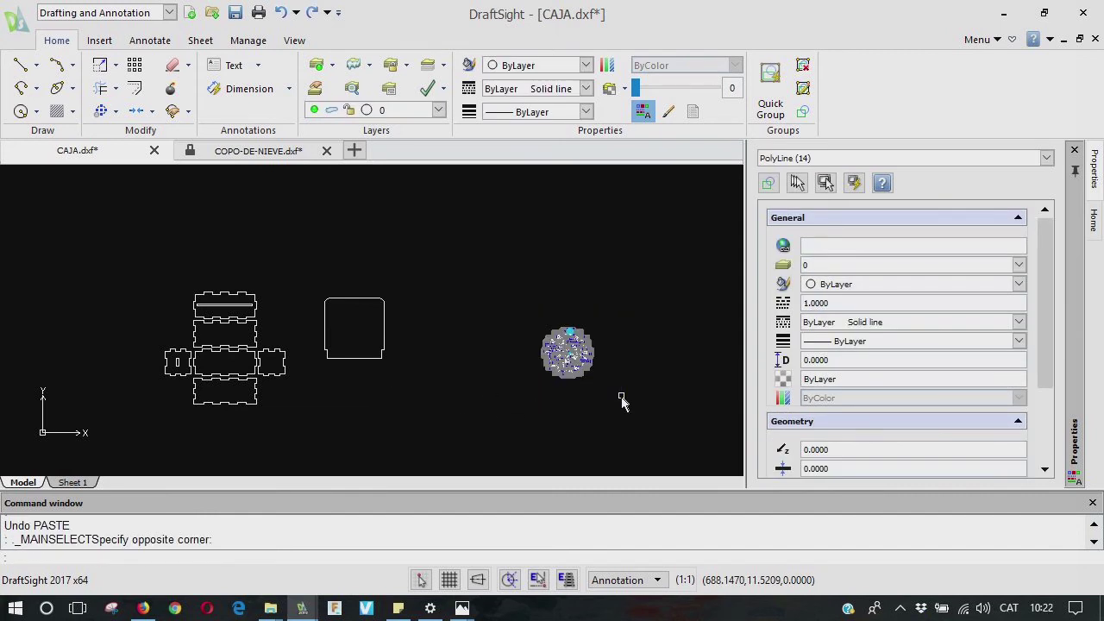
{"action": "type", "text": "co"}
{"action": "key", "text": "Return"}
{"action": "left_click", "coordinate": [541, 378]}
{"action": "scroll", "coordinate": [326, 357], "scroll_direction": "up", "scroll_amount": 2}
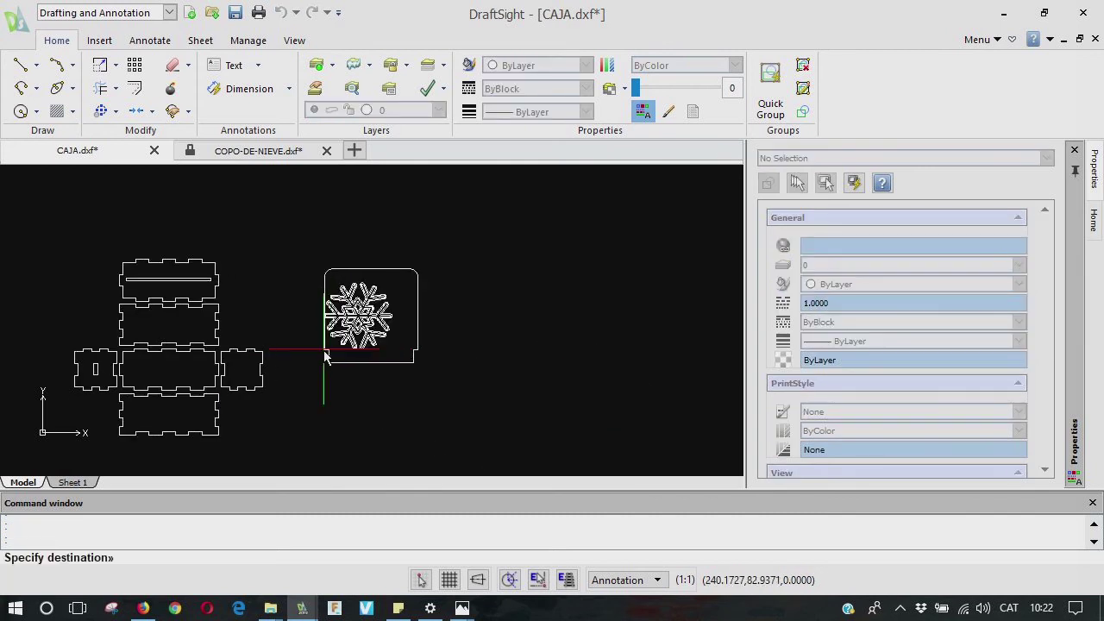
{"action": "scroll", "coordinate": [342, 350], "scroll_direction": "up", "scroll_amount": 1}
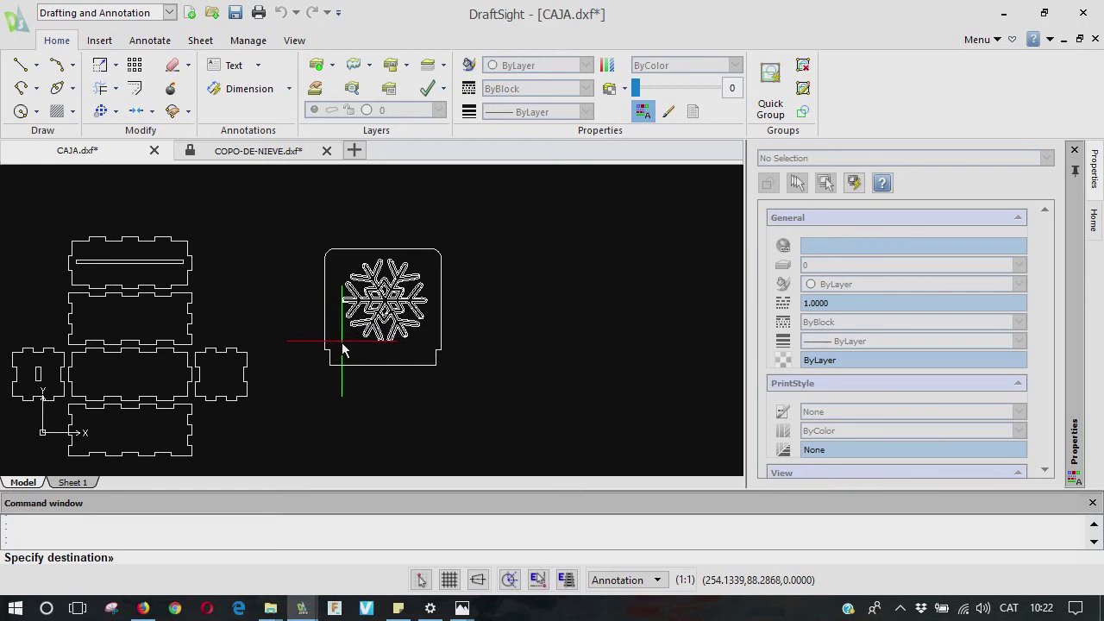
{"action": "left_click", "coordinate": [343, 350]}
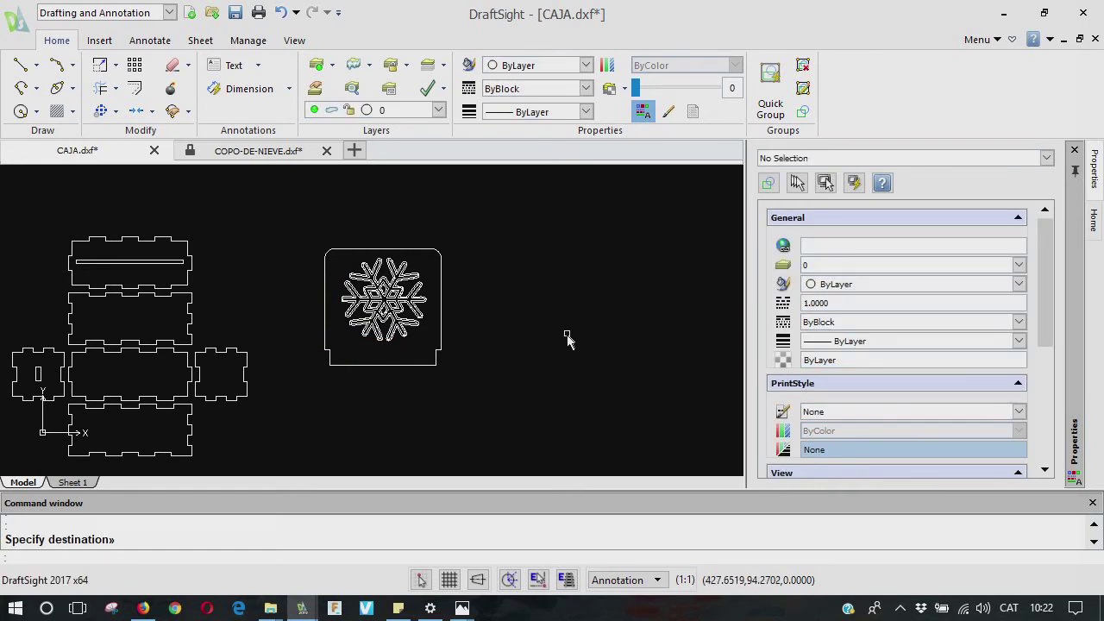
Set the lineweight of all the finger-jointed box pieces, including their slots, to 0.05 mm and check it on the lowest piece
{"action": "scroll", "coordinate": [567, 337], "scroll_direction": "up", "scroll_amount": 3}
{"action": "scroll", "coordinate": [438, 312], "scroll_direction": "down", "scroll_amount": 4}
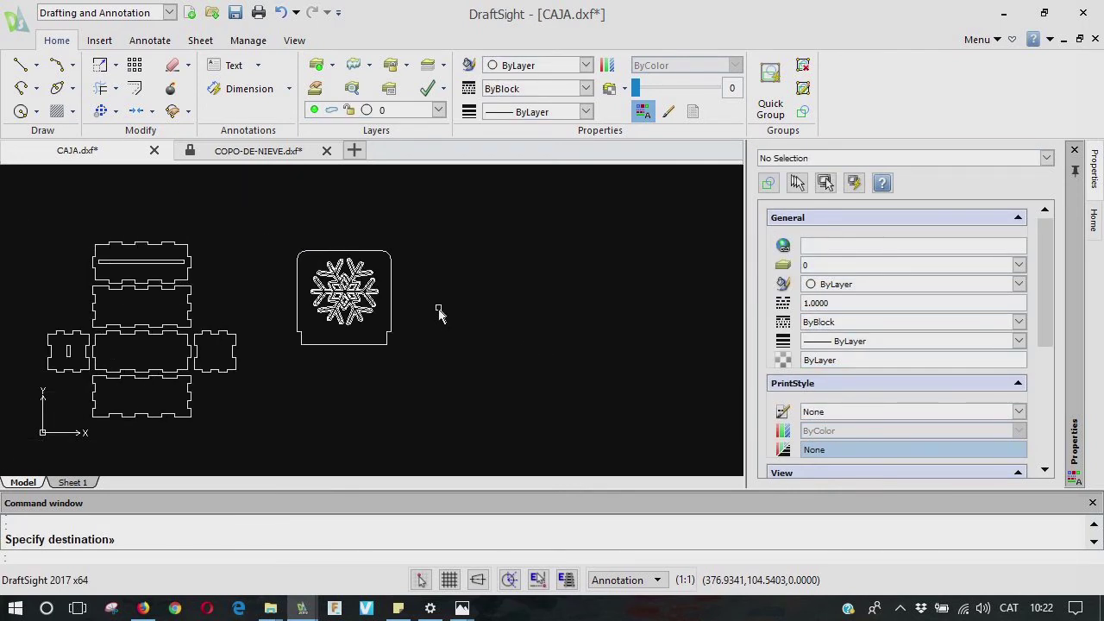
{"action": "scroll", "coordinate": [439, 313], "scroll_direction": "down", "scroll_amount": 1}
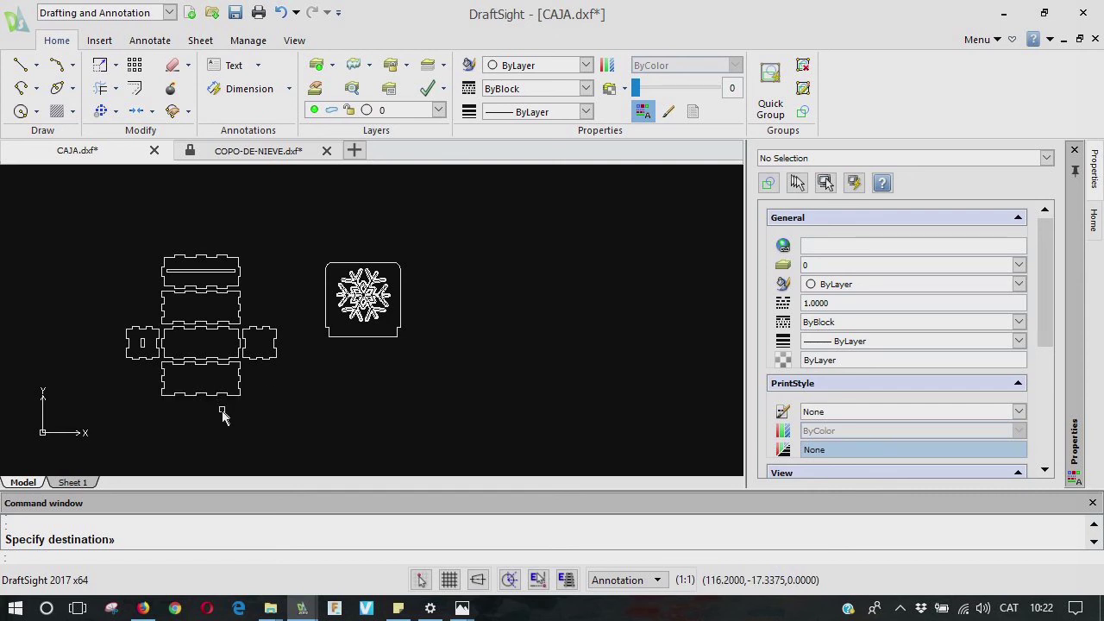
{"action": "left_click", "coordinate": [109, 229]}
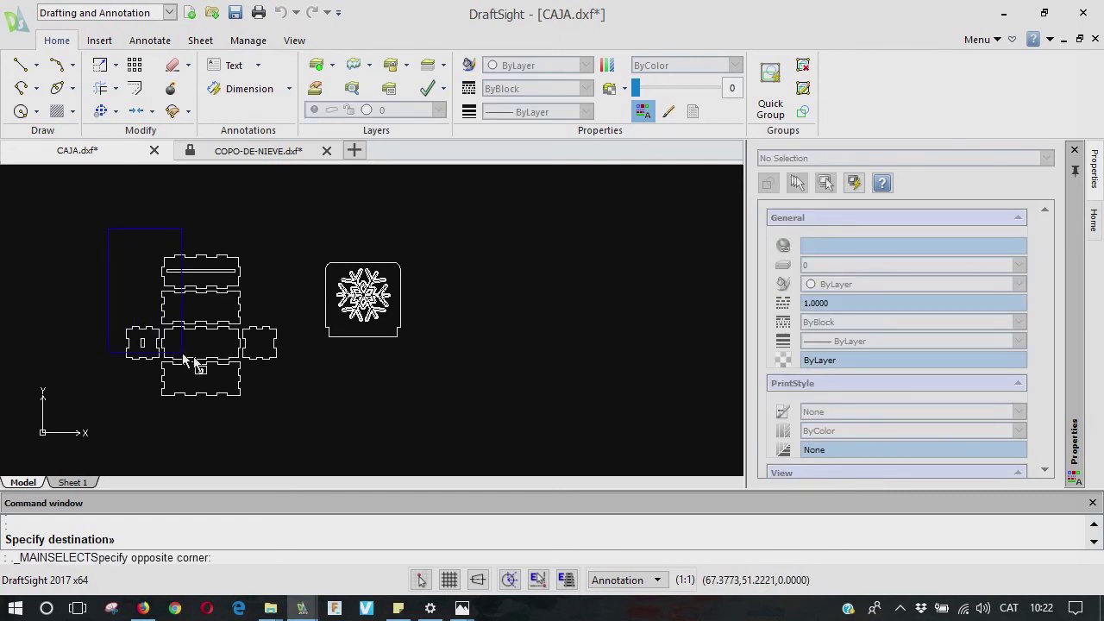
{"action": "left_click", "coordinate": [291, 422]}
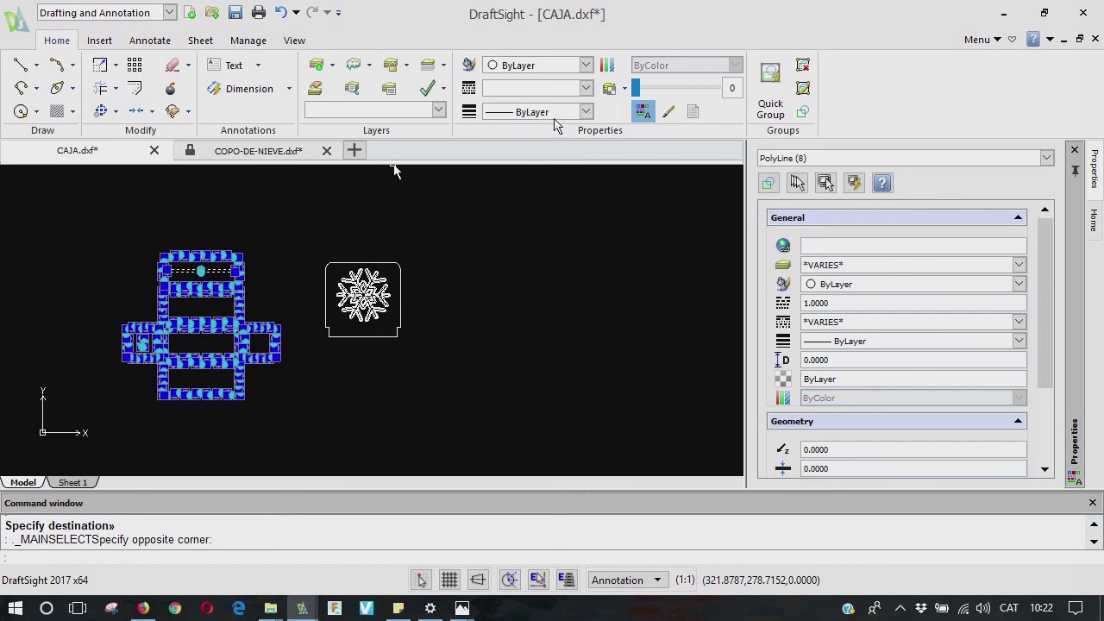
{"action": "left_click", "coordinate": [587, 113]}
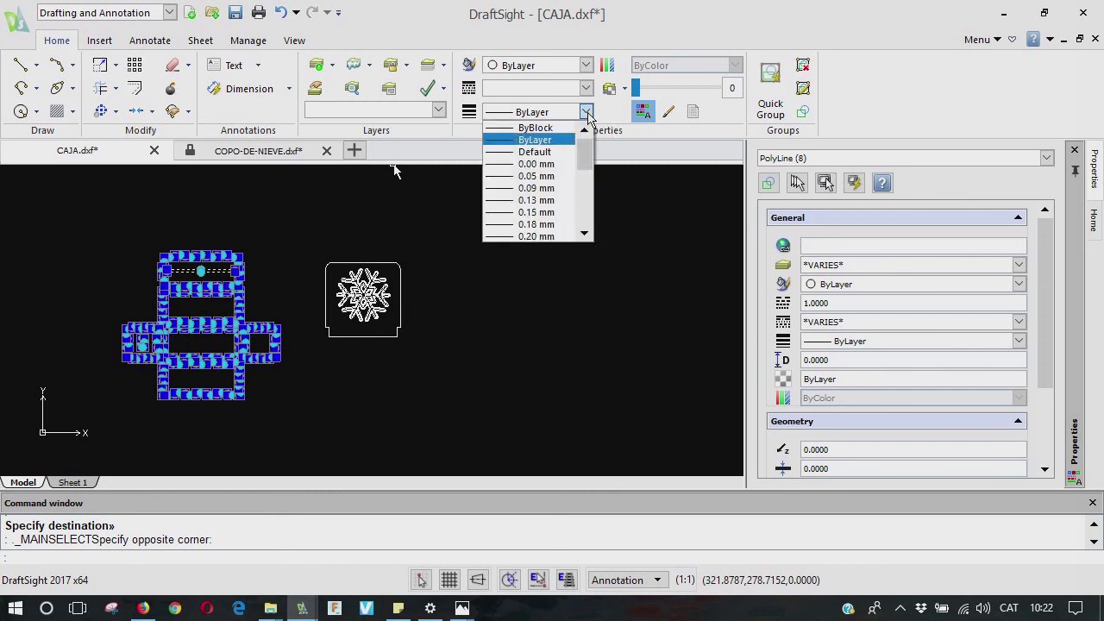
{"action": "left_click", "coordinate": [528, 177]}
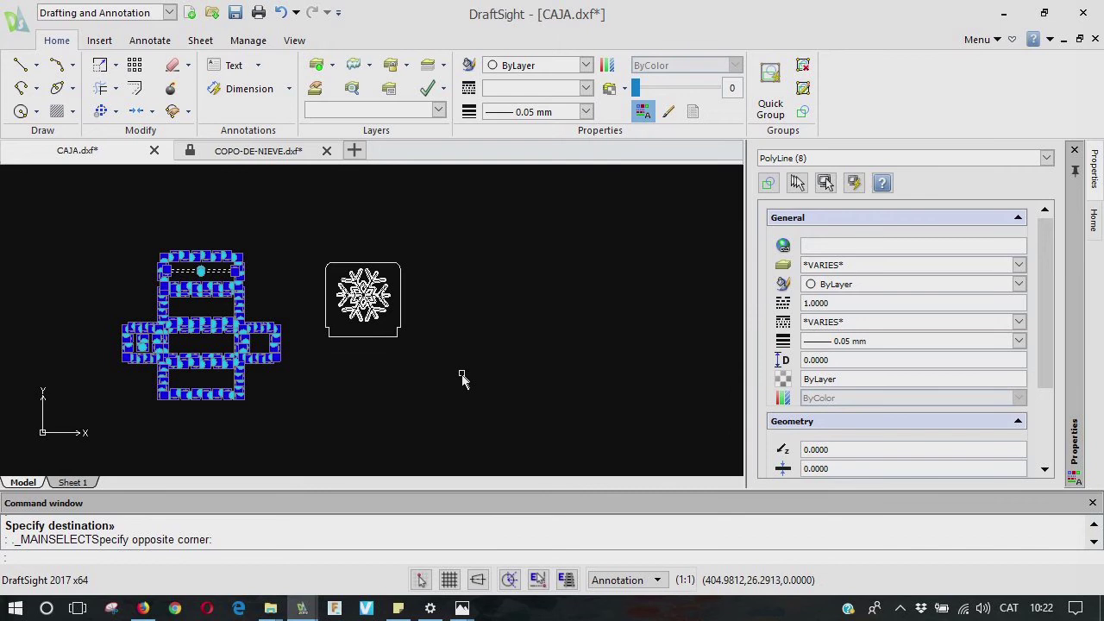
{"action": "key", "text": "ctrl+v"}
{"action": "key", "text": "Escape"}
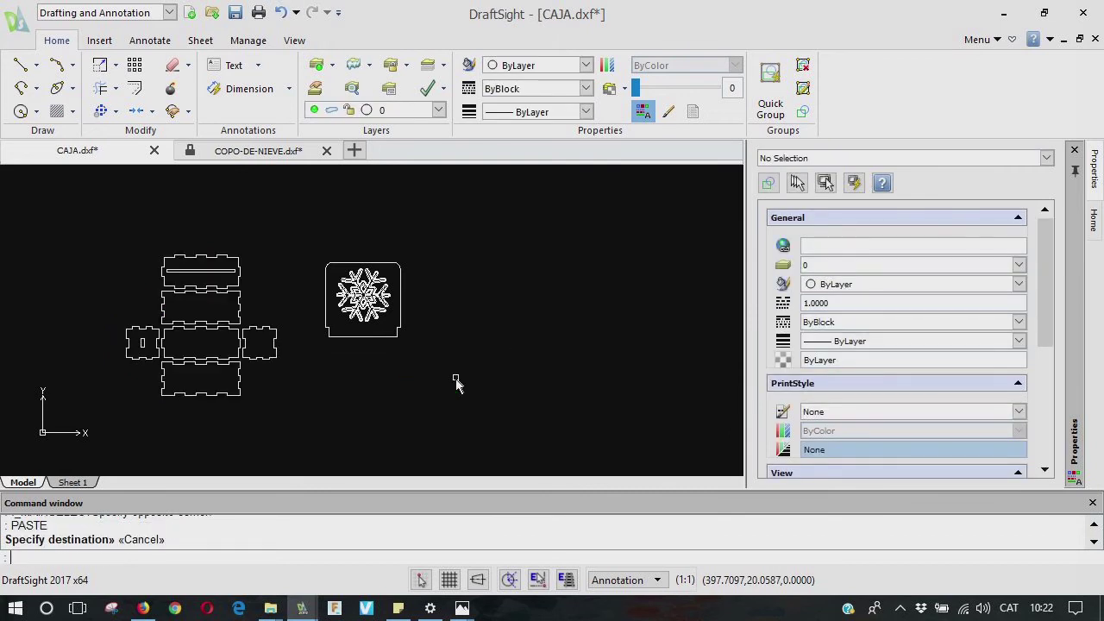
{"action": "left_click", "coordinate": [213, 395]}
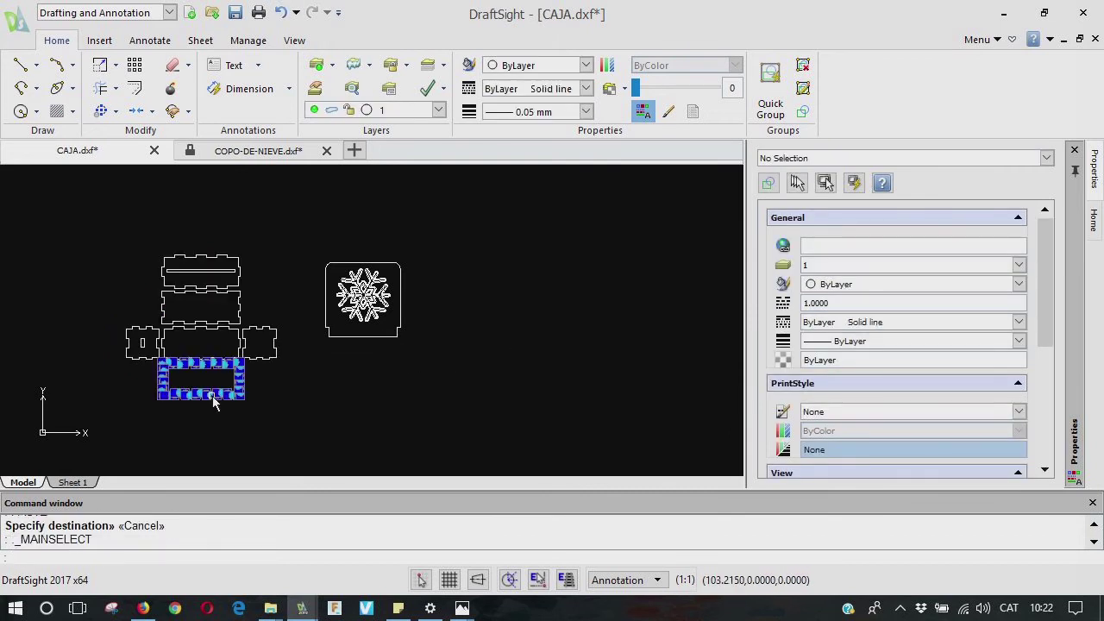
{"action": "key", "text": "Escape"}
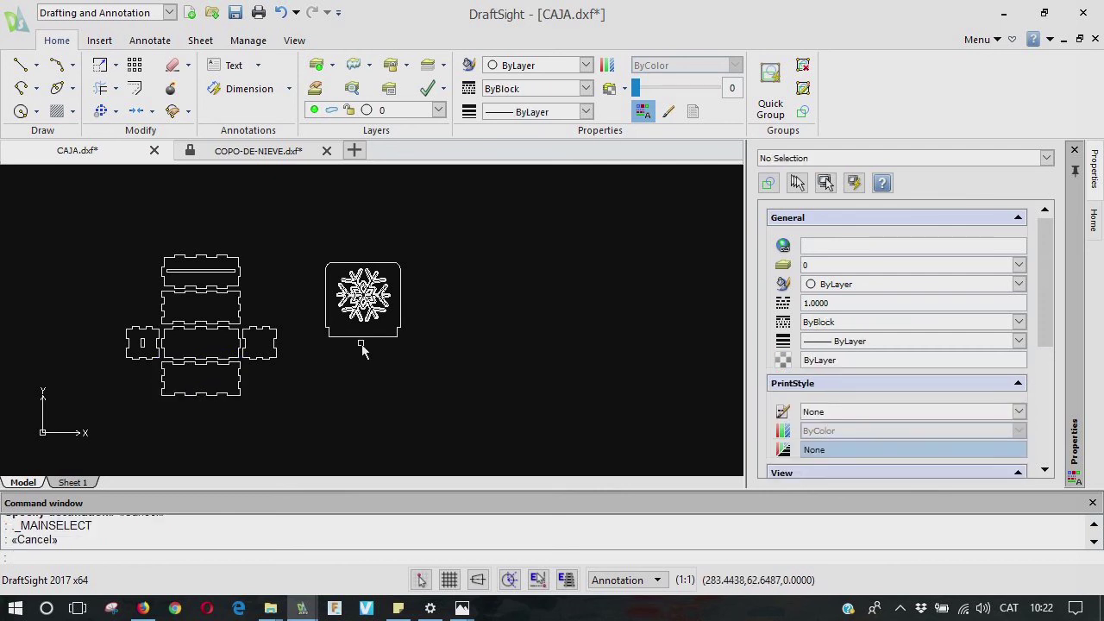
Set the lineweight of the rounded square panel together with its snowflake to 0.05 mm
{"action": "left_click", "coordinate": [336, 284]}
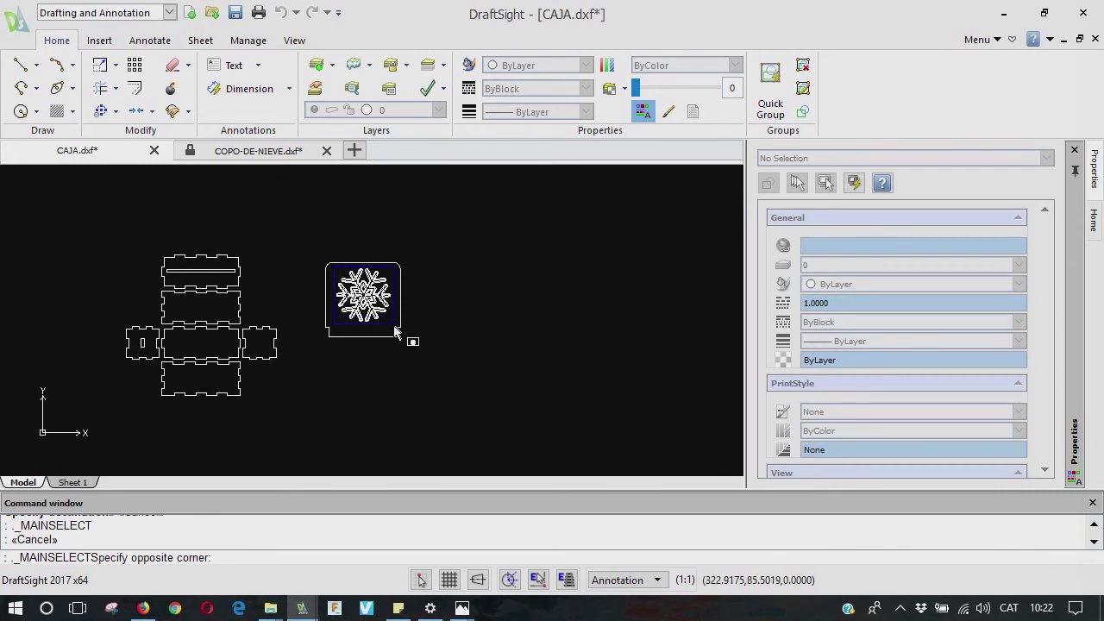
{"action": "key", "text": "Escape"}
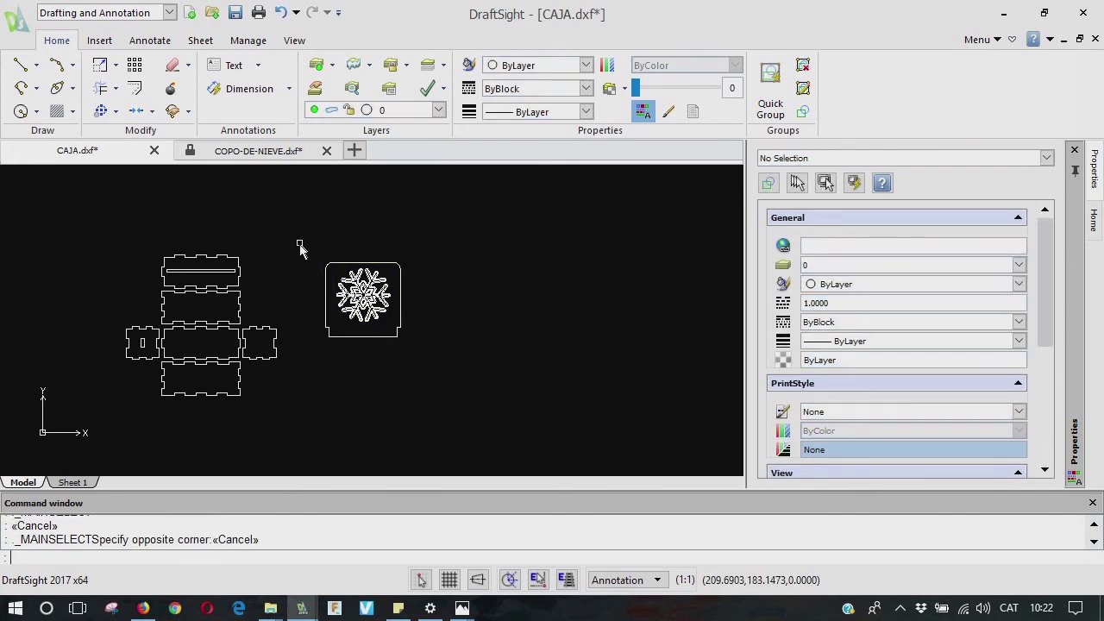
{"action": "left_click", "coordinate": [300, 245]}
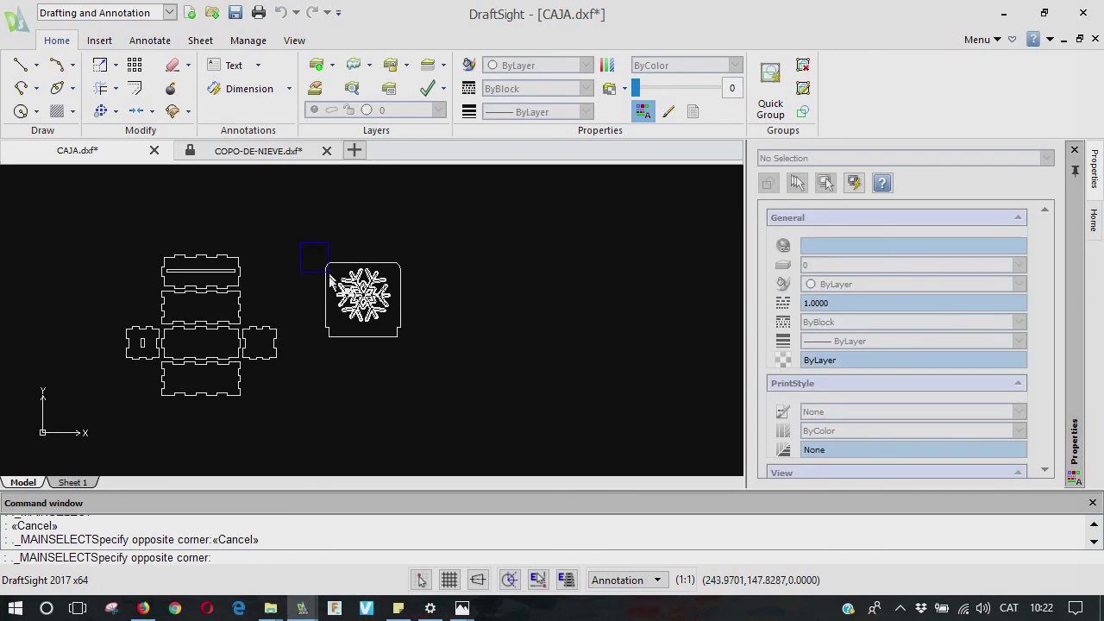
{"action": "left_click", "coordinate": [427, 356]}
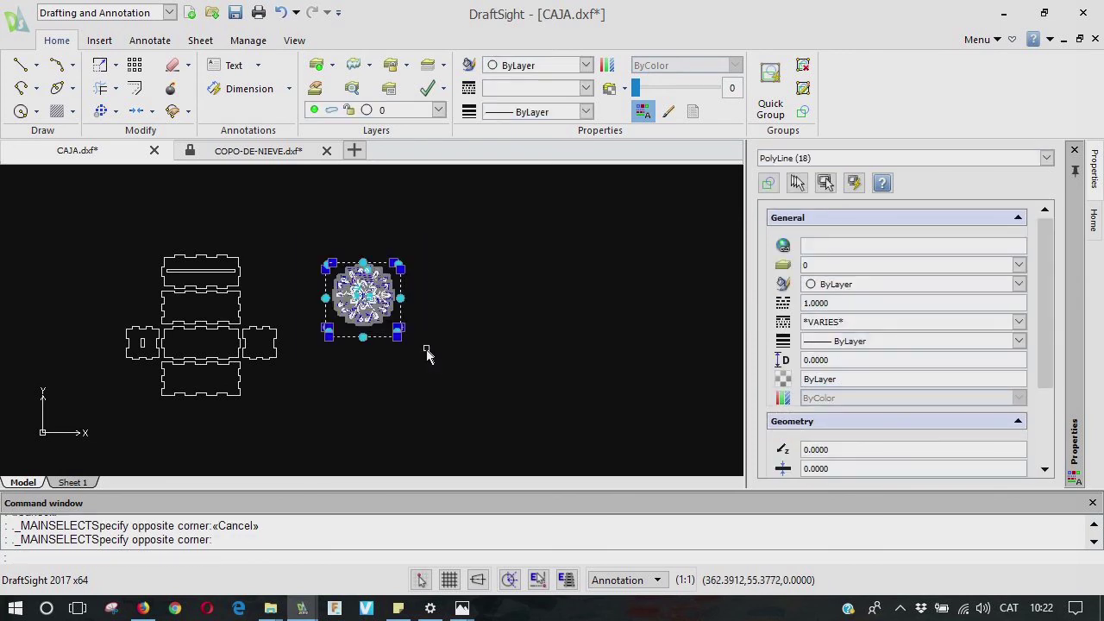
{"action": "left_click", "coordinate": [586, 112]}
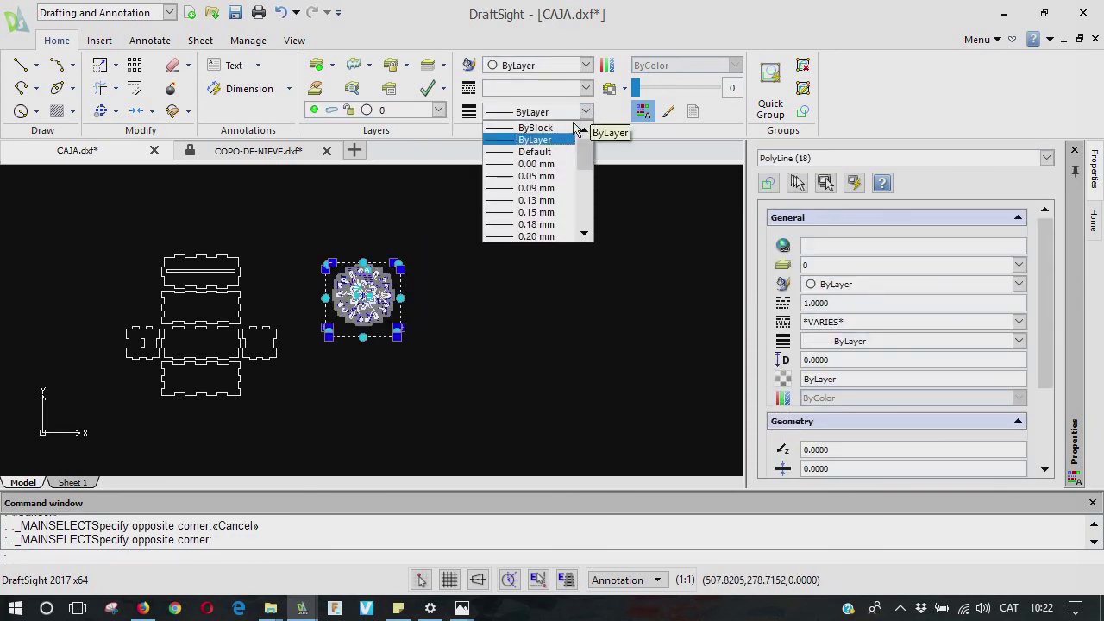
{"action": "left_click", "coordinate": [536, 176]}
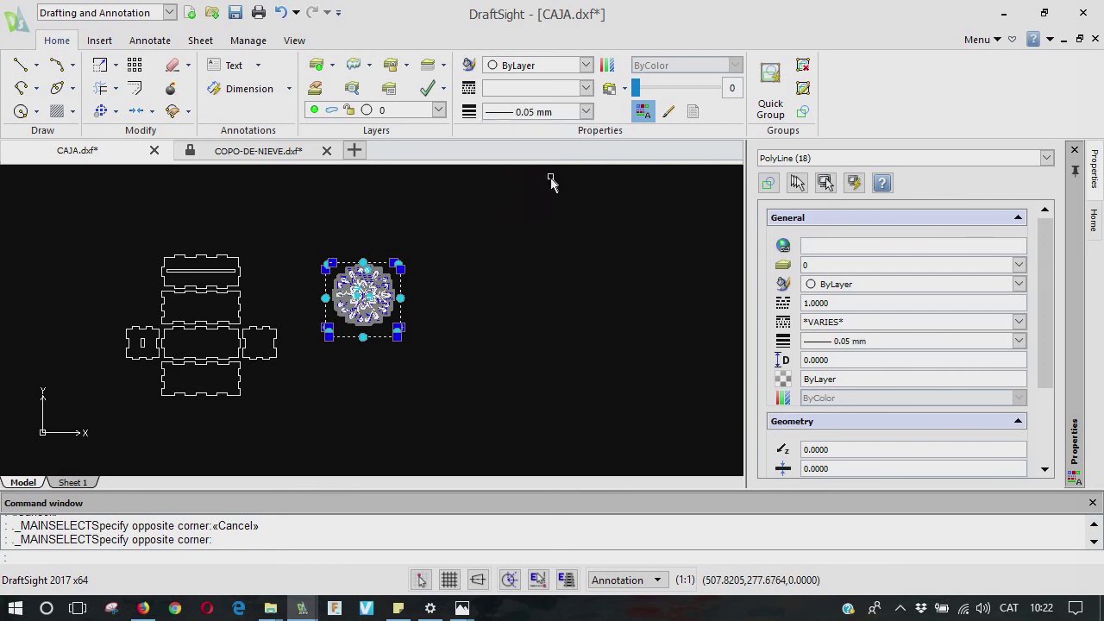
{"action": "key", "text": "ctrl+v"}
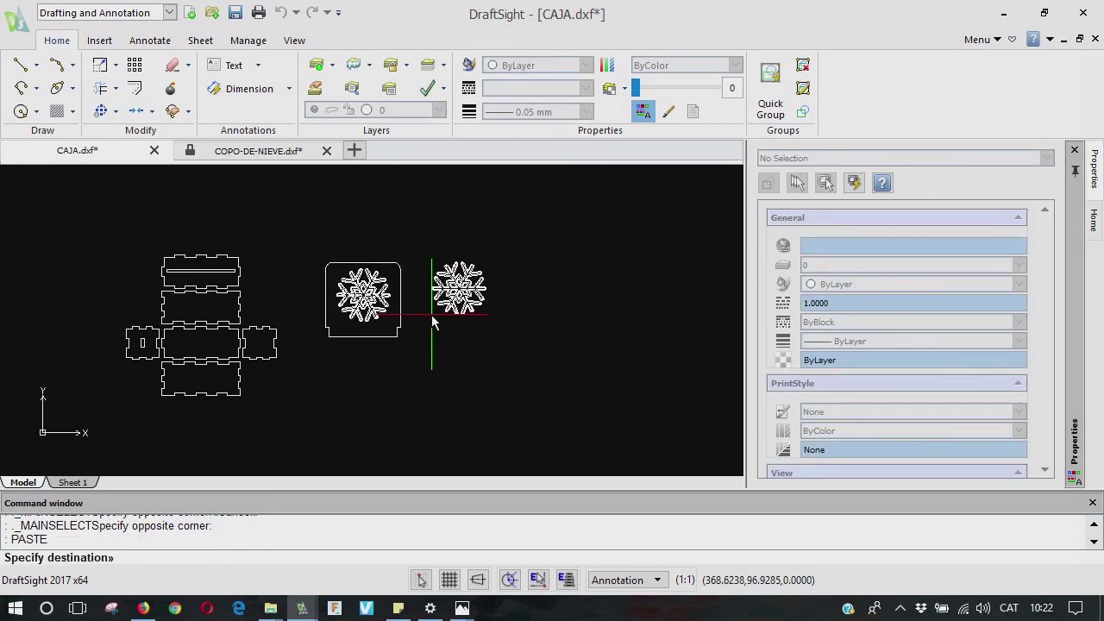
{"action": "key", "text": "Escape"}
Change the lineweight of only the snowflake inside the rounded square panel to 0.60 mm
{"action": "scroll", "coordinate": [346, 307], "scroll_direction": "up", "scroll_amount": 4}
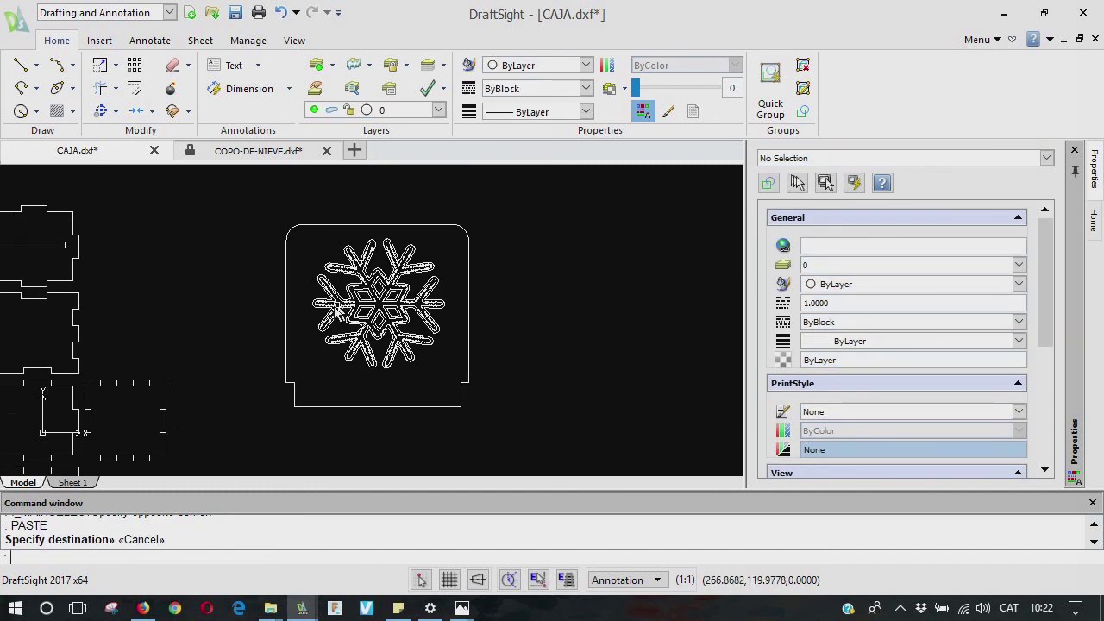
{"action": "left_click", "coordinate": [301, 244]}
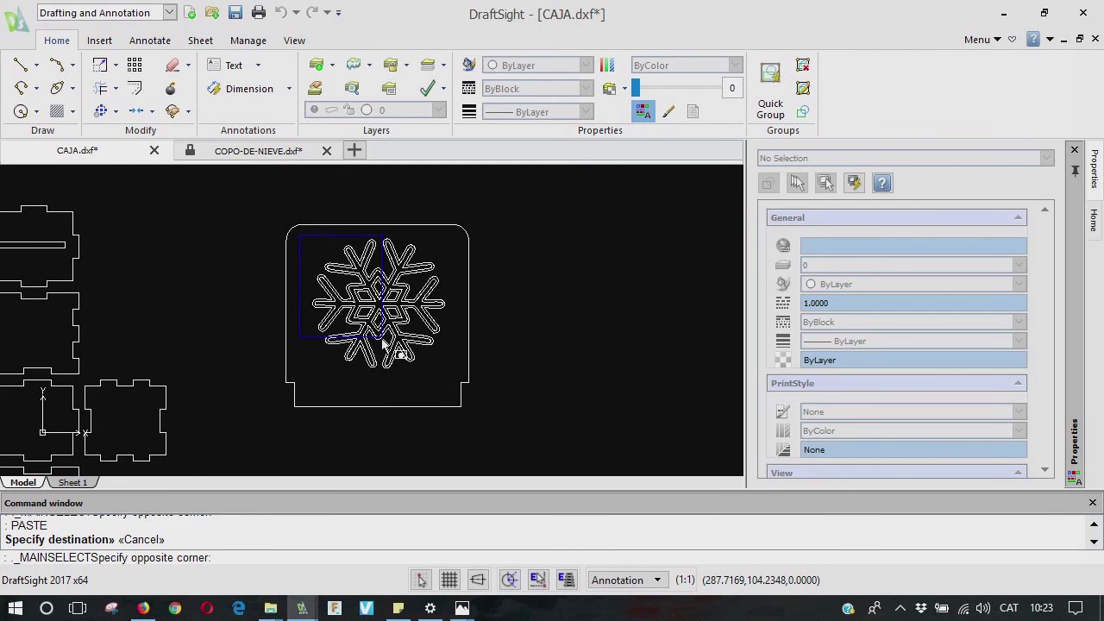
{"action": "left_click", "coordinate": [457, 386]}
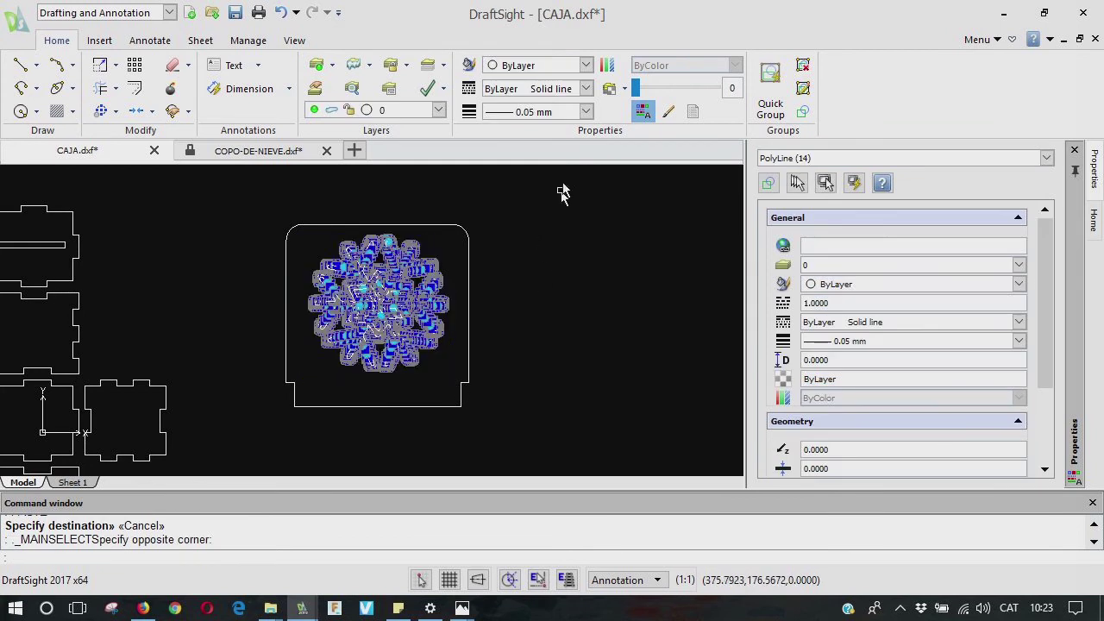
{"action": "left_click", "coordinate": [586, 112]}
{"action": "scroll", "coordinate": [549, 177], "scroll_direction": "down", "scroll_amount": 3}
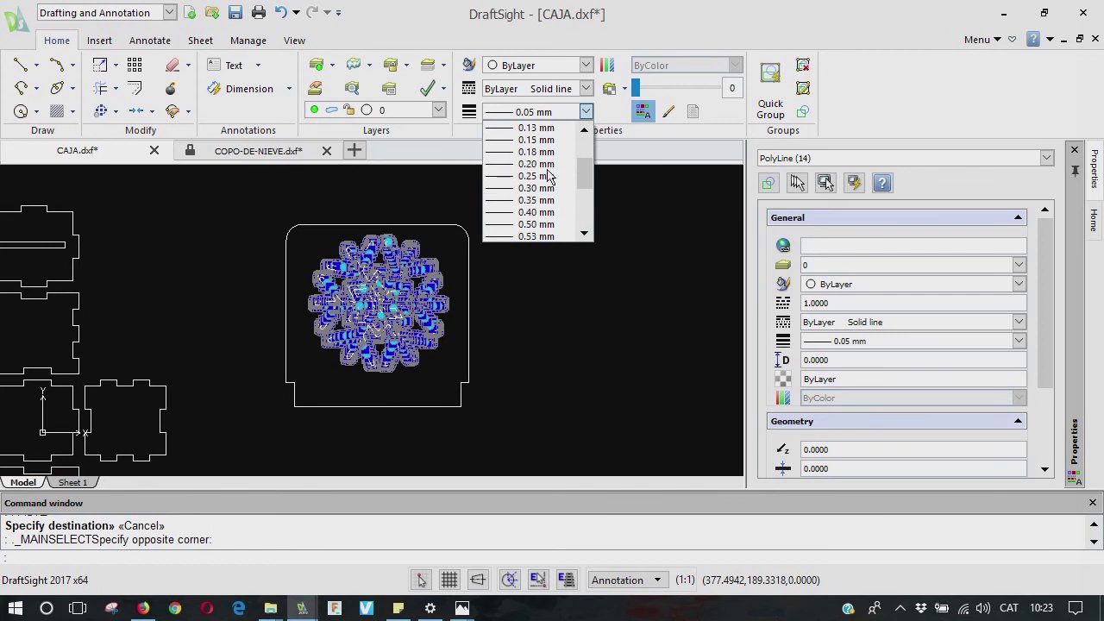
{"action": "scroll", "coordinate": [548, 177], "scroll_direction": "down", "scroll_amount": 2}
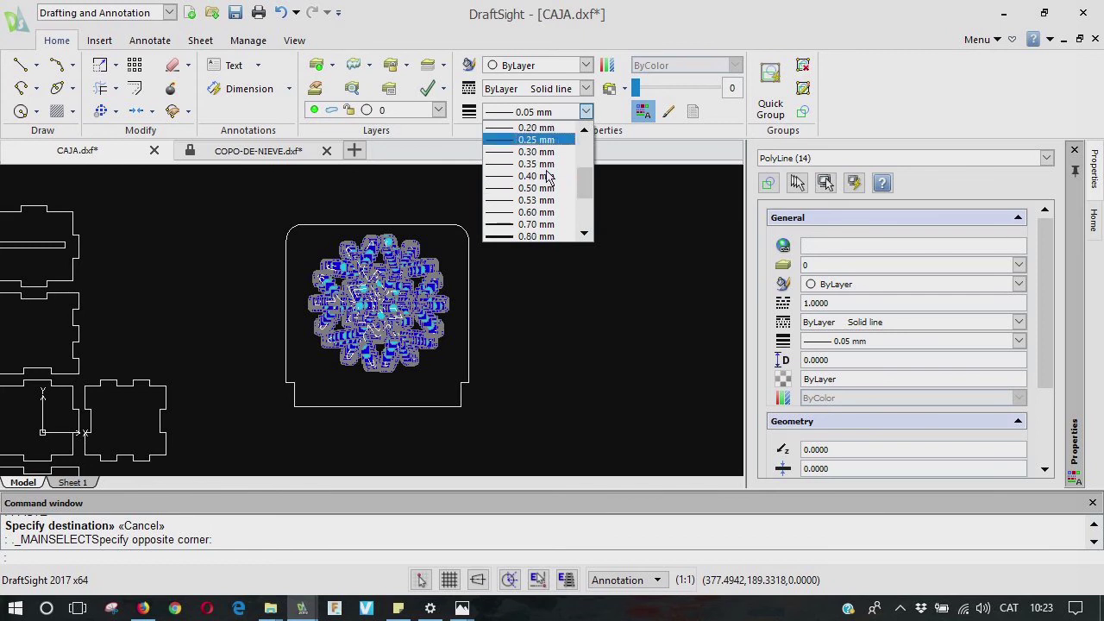
{"action": "left_click", "coordinate": [524, 213]}
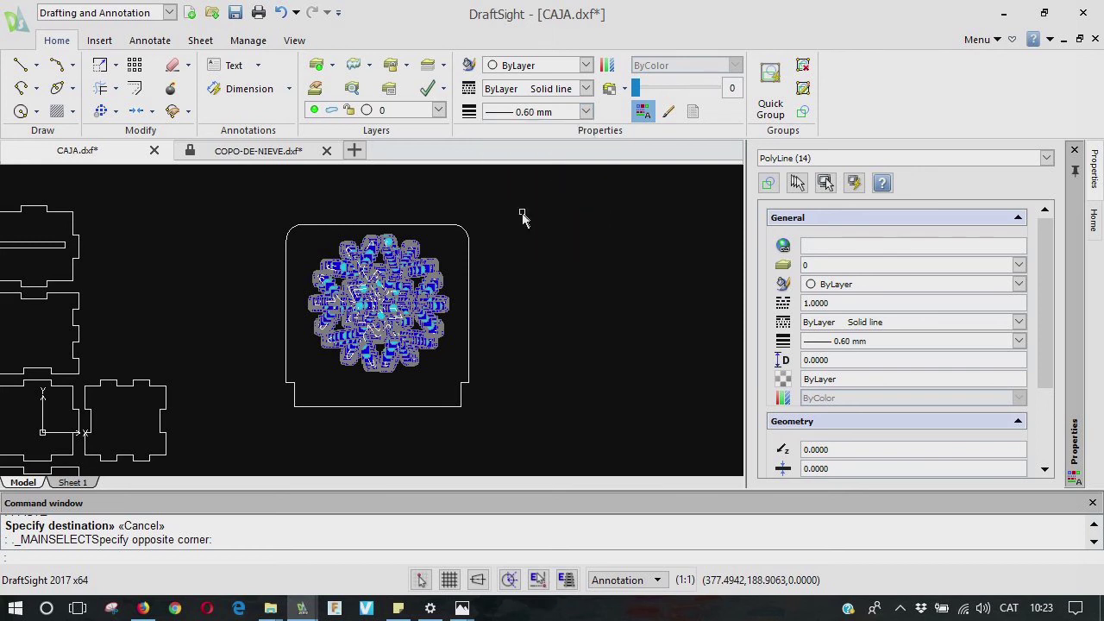
{"action": "key", "text": "ctrl+v"}
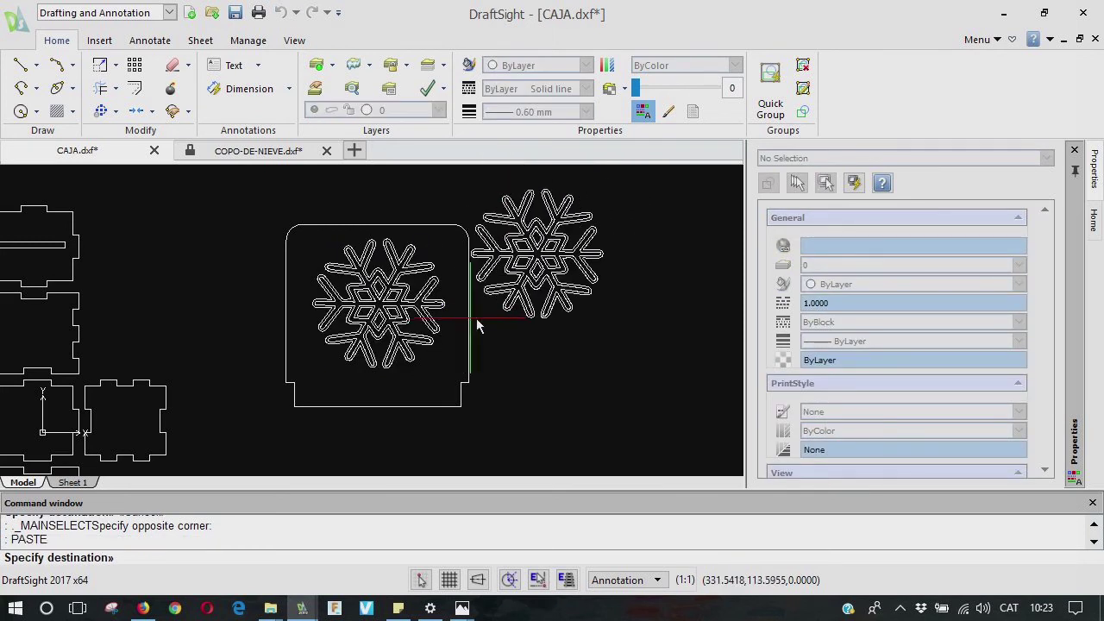
{"action": "key", "text": "Escape"}
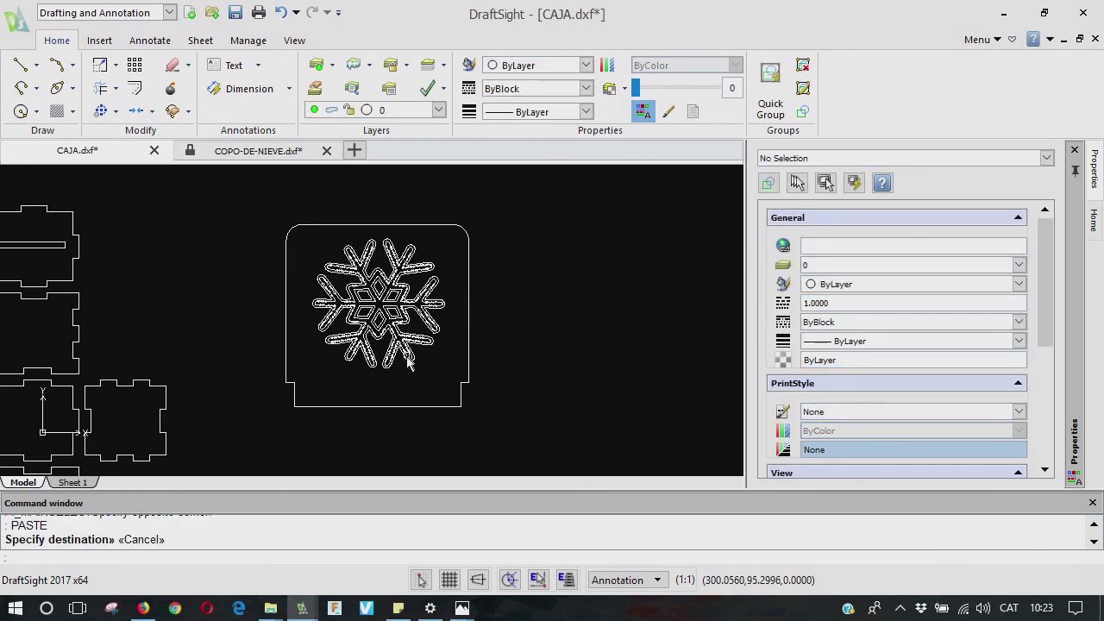
Check the lineweights of the snowflake's outer and inner outlines, and review the box pieces and decorated panel by selecting them all
{"action": "left_click", "coordinate": [410, 365]}
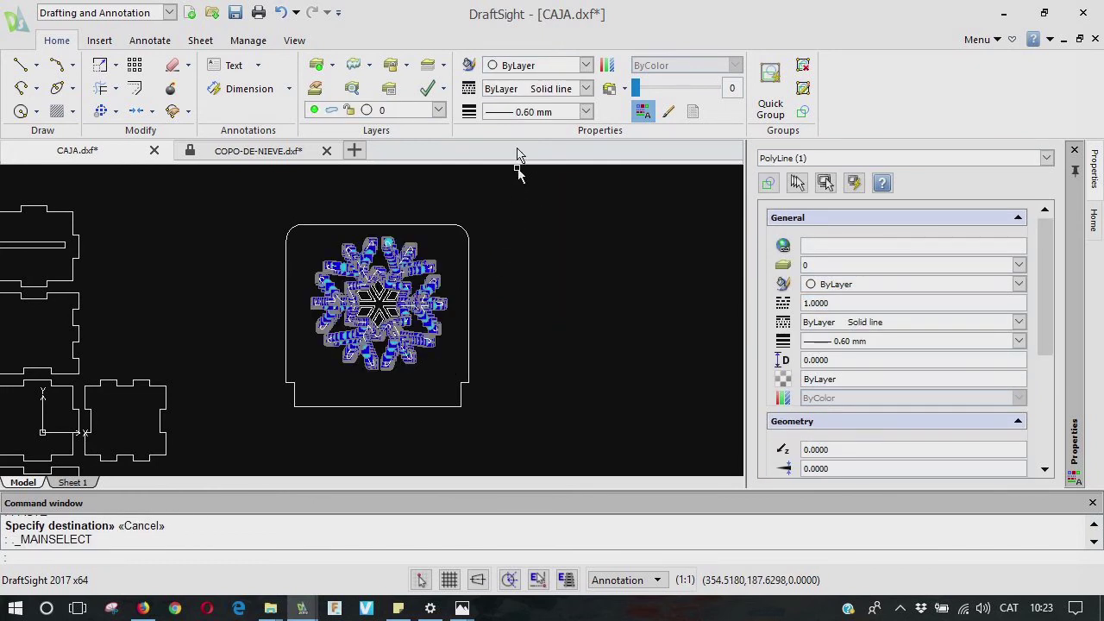
{"action": "left_click", "coordinate": [390, 316]}
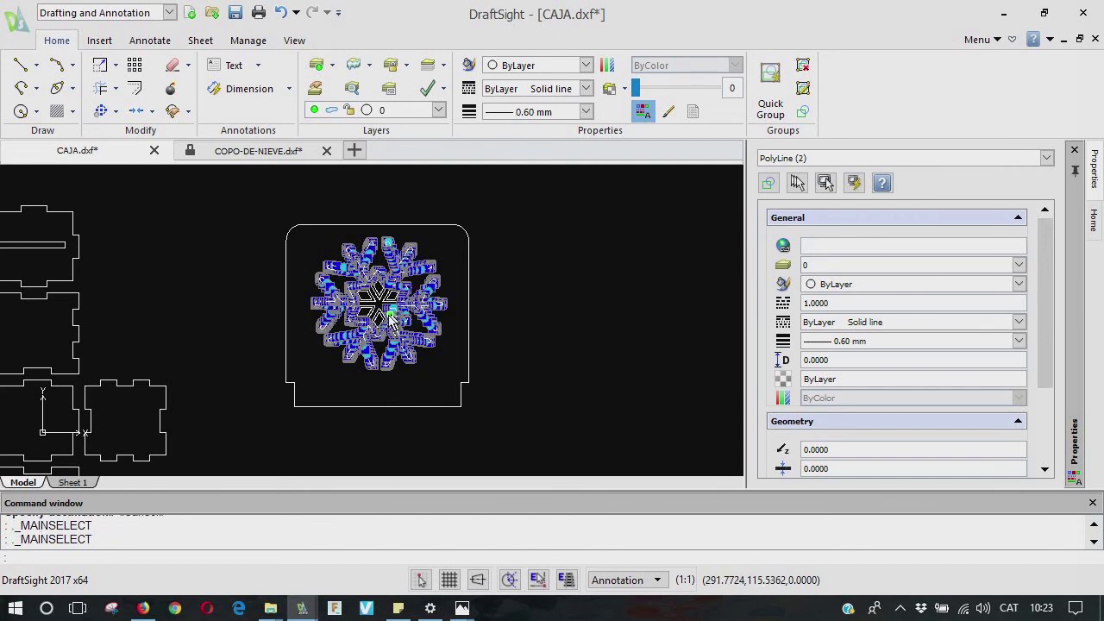
{"action": "key", "text": "Escape"}
{"action": "scroll", "coordinate": [488, 337], "scroll_direction": "down", "scroll_amount": 4}
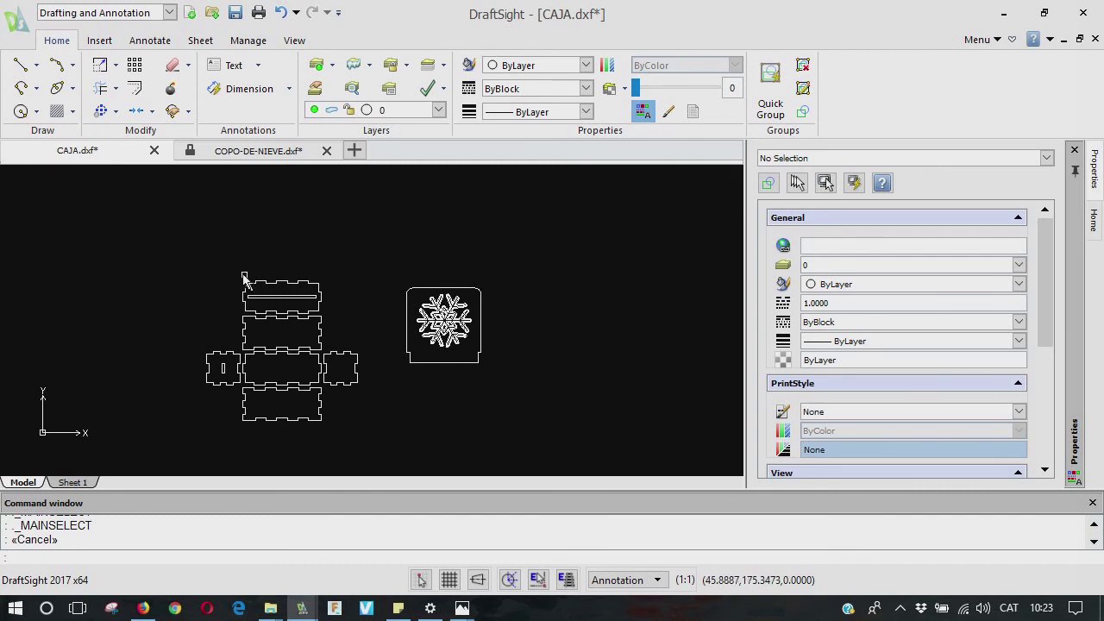
{"action": "mouse_move", "coordinate": [190, 254]}
{"action": "left_mouse_down"}
{"action": "mouse_move", "coordinate": [256, 420]}
{"action": "mouse_move", "coordinate": [308, 439]}
{"action": "mouse_move", "coordinate": [374, 442]}
{"action": "left_mouse_up"}
{"action": "left_click_drag", "start_coordinate": [376, 257], "coordinate": [522, 397]}
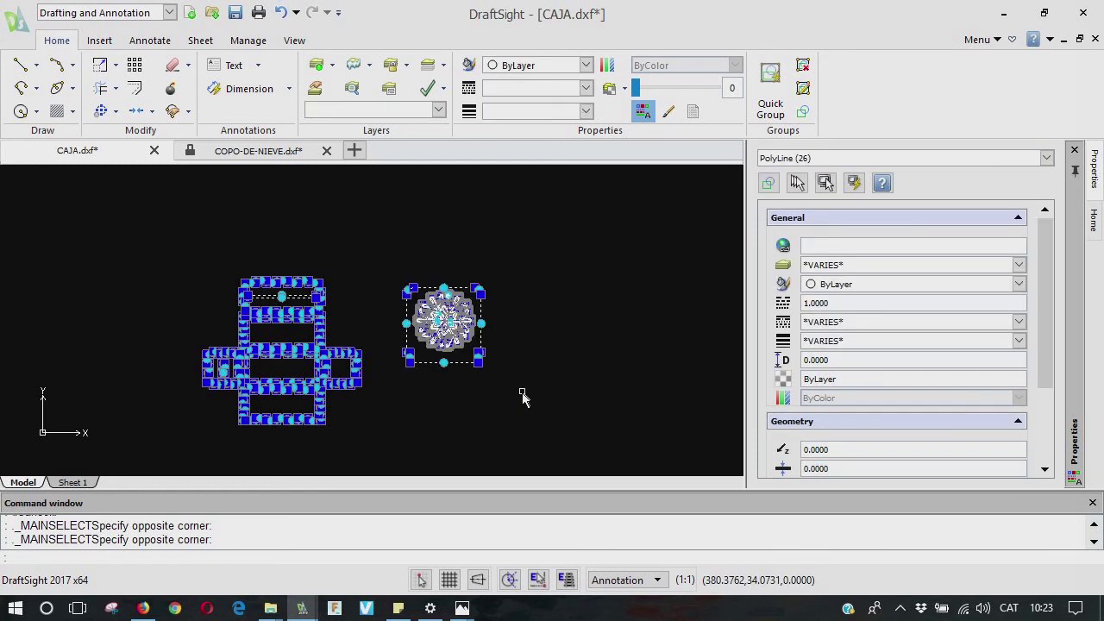
{"action": "key", "text": "Escape"}
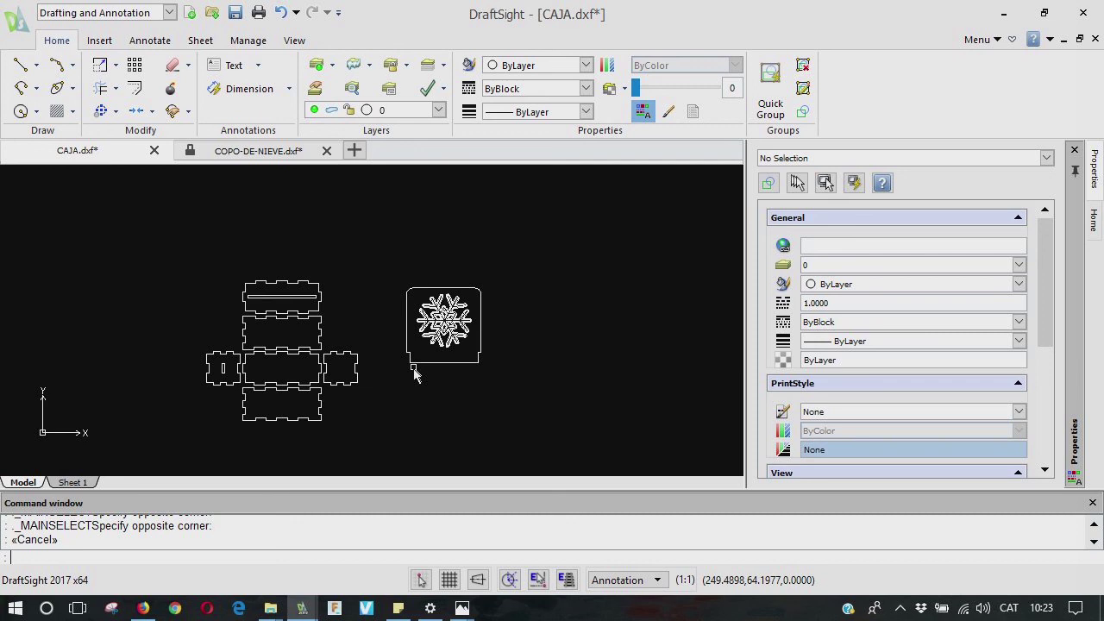
Save the box drawing CAJA.dxf with the snowflake panel
{"action": "left_click", "coordinate": [20, 23]}
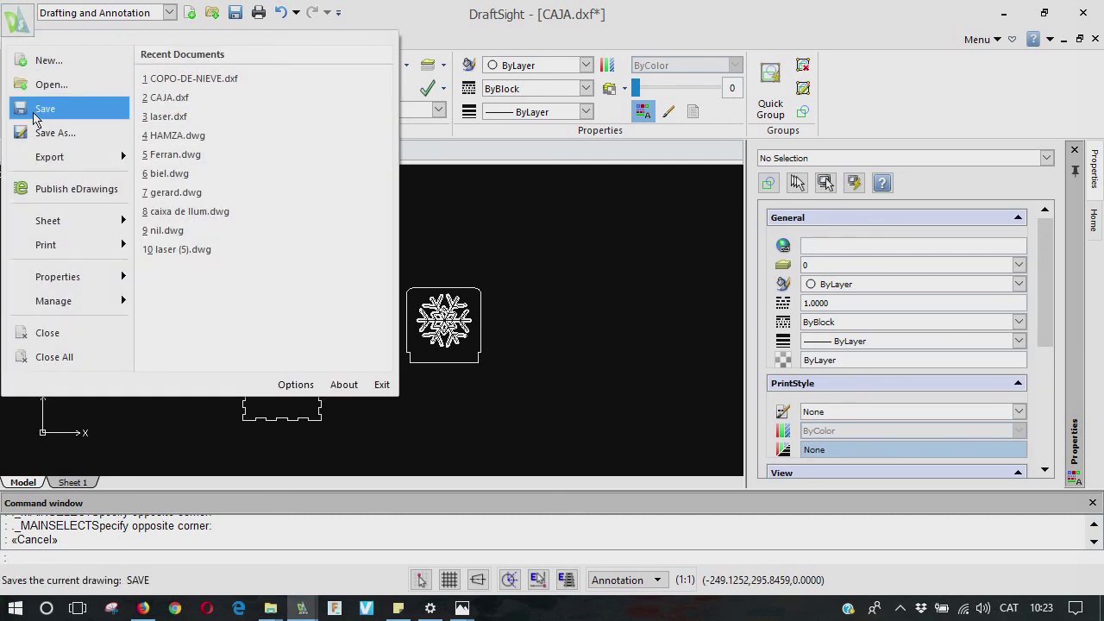
{"action": "left_click", "coordinate": [36, 118]}
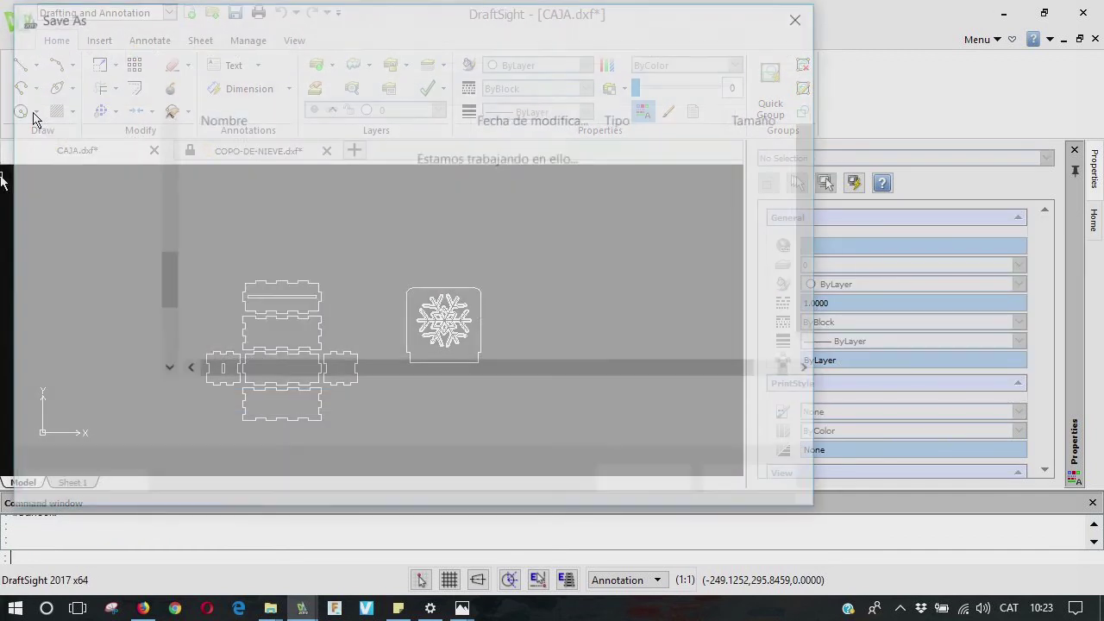